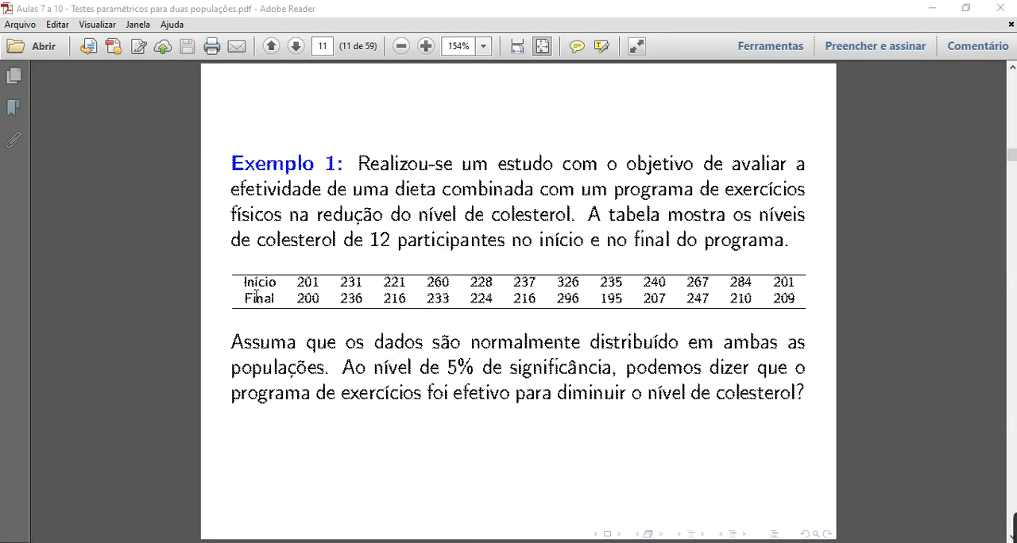
# Examine the Início and Final cholesterol rows of Exemplo 1, then switch to the same data in Excel's Exemplo1 - Teste T Pareado sheet
pyautogui.moveTo(257, 295); pyautogui.dragTo(781, 295)
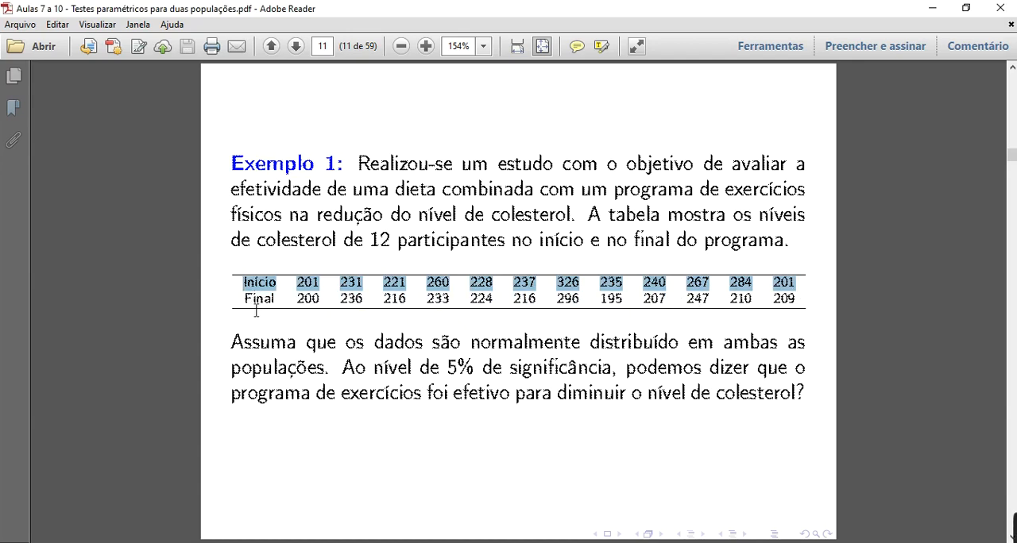
pyautogui.moveTo(254, 302); pyautogui.dragTo(811, 311)
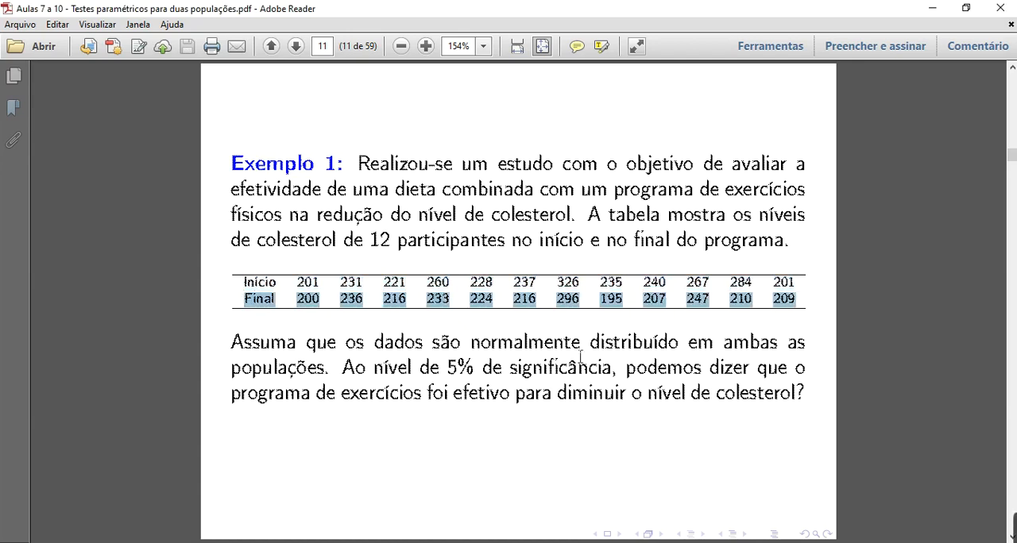
pyautogui.click(679, 531)
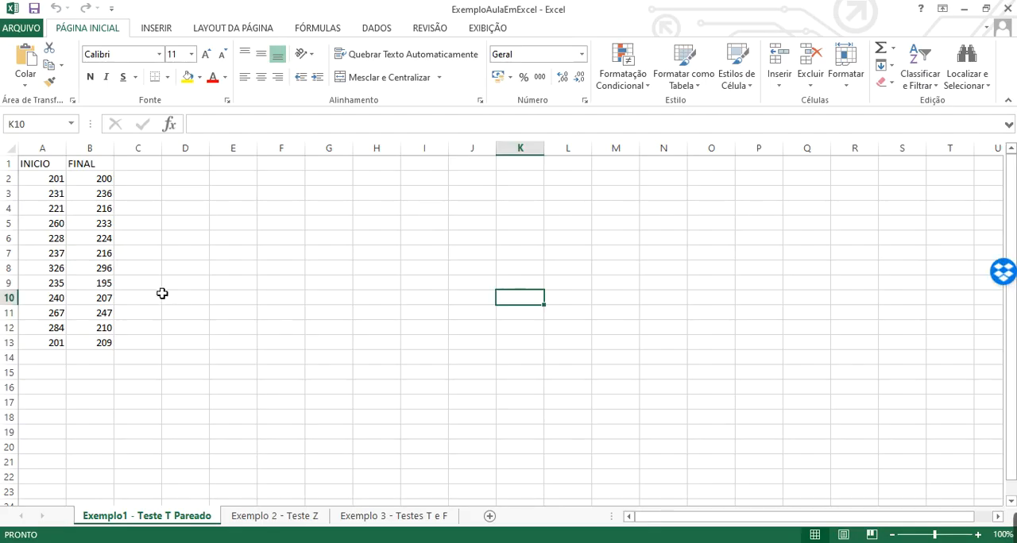
pyautogui.click(35, 168)
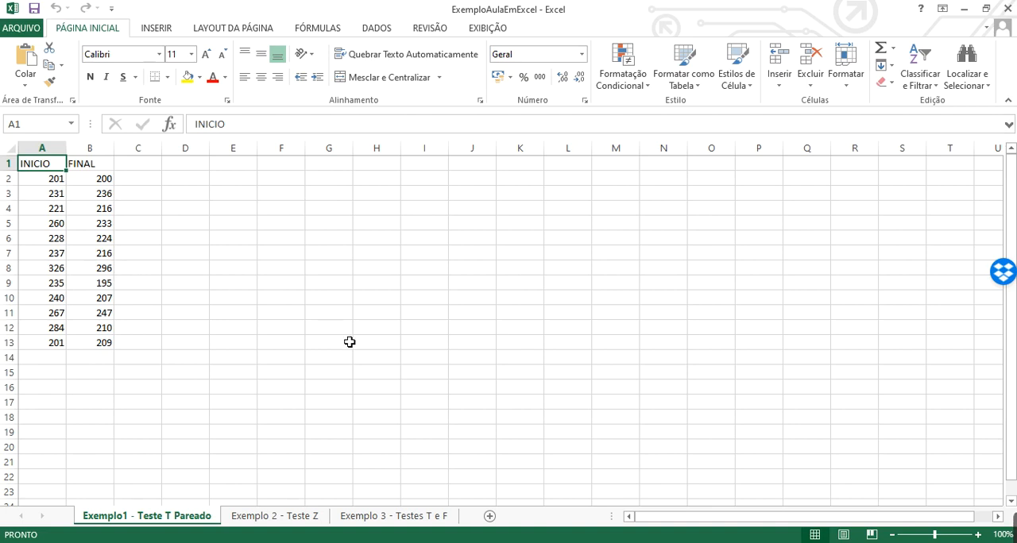
# Enable the Ferramentas de Análise add-in through the Excel add-in options
pyautogui.click(23, 33)
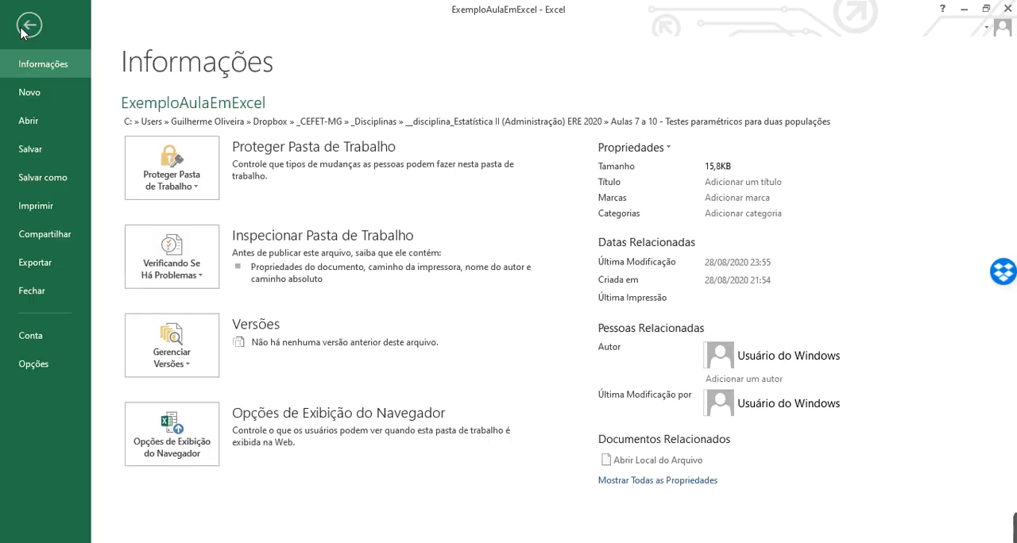
pyautogui.click(37, 364)
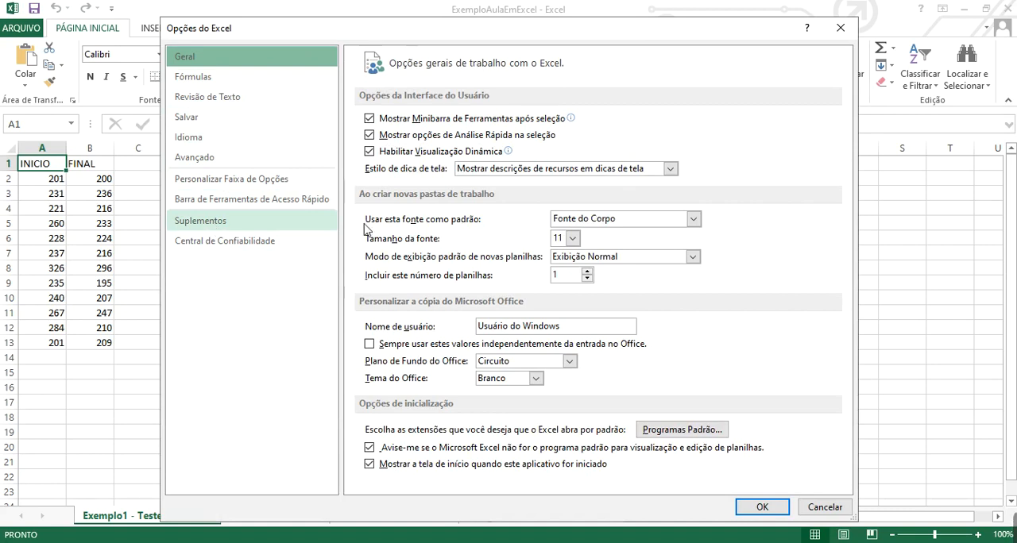
pyautogui.click(201, 221)
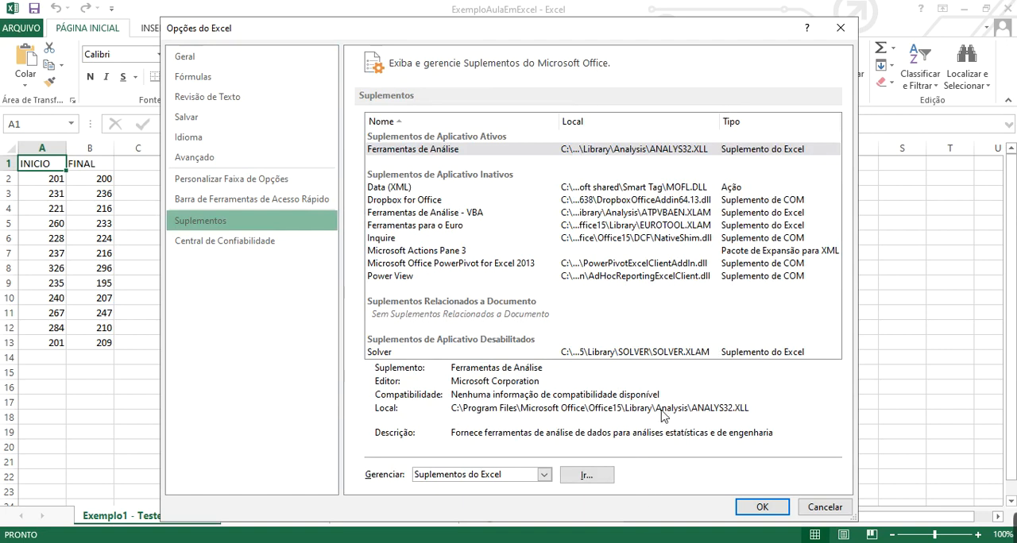
pyautogui.click(586, 476)
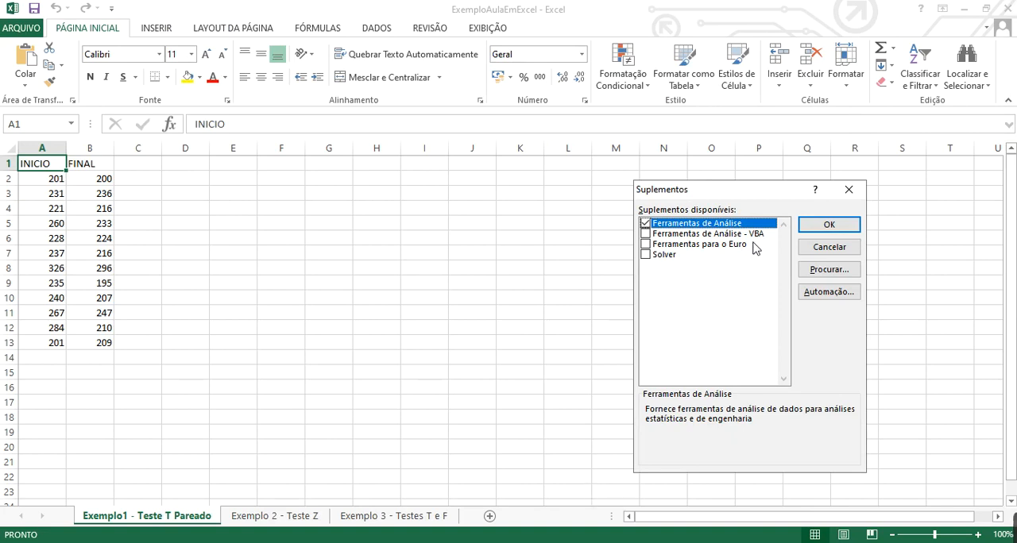
pyautogui.click(646, 223)
pyautogui.click(646, 224)
pyautogui.click(646, 224)
pyautogui.click(829, 225)
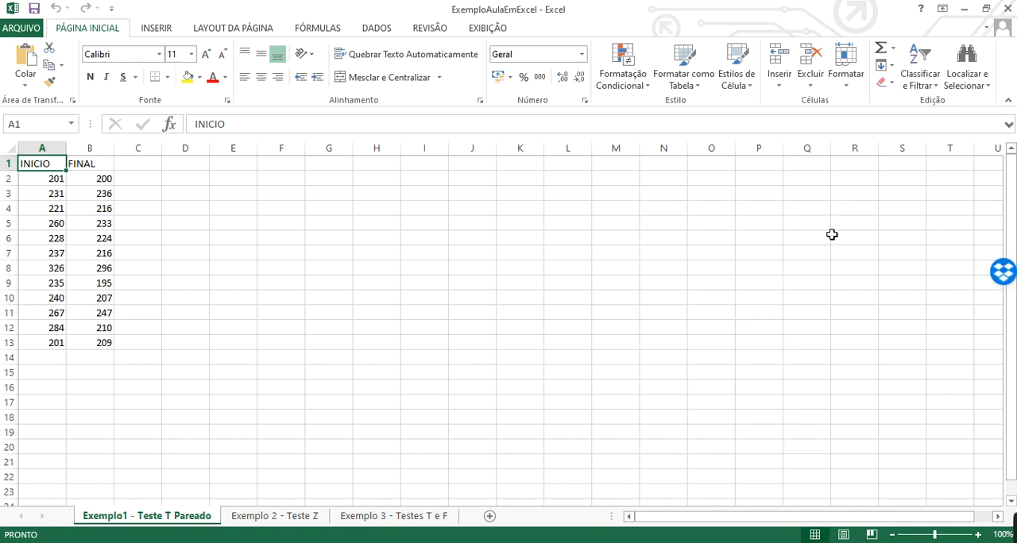
# Open the Análise de Dados tool list and move its dialog closer to the data columns
pyautogui.click(375, 30)
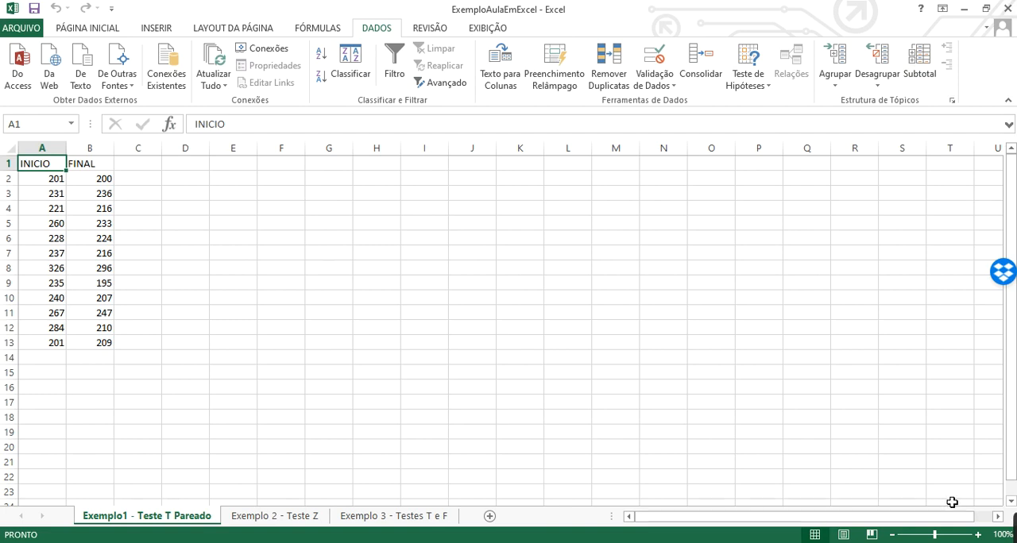
pyautogui.moveTo(1014, 527)
pyautogui.click(703, 531)
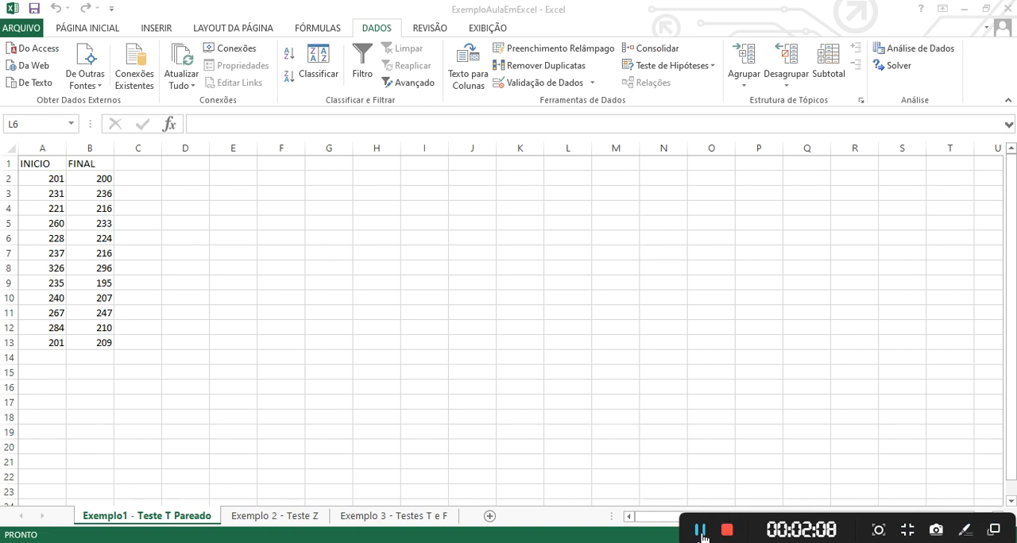
pyautogui.click(369, 33)
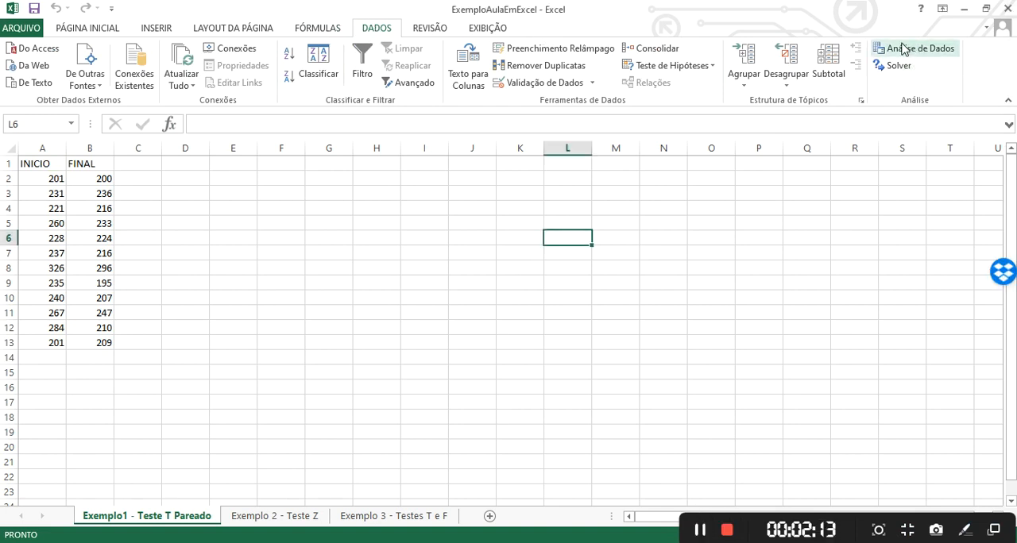
pyautogui.click(936, 53)
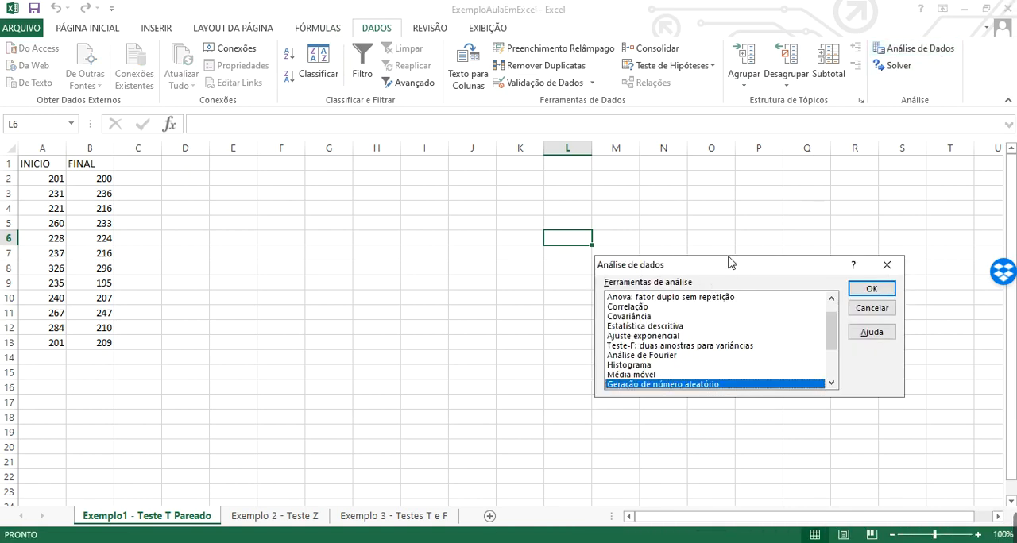
pyautogui.moveTo(729, 263); pyautogui.dragTo(585, 182)
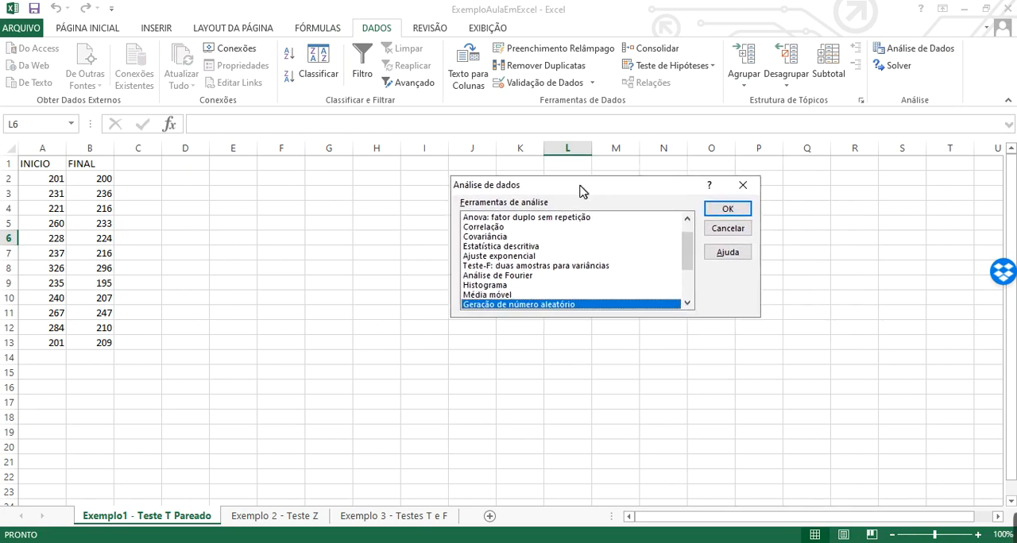
# Browse the available analysis tools and choose Teste-T: duas amostras em par para médias
pyautogui.click(512, 220)
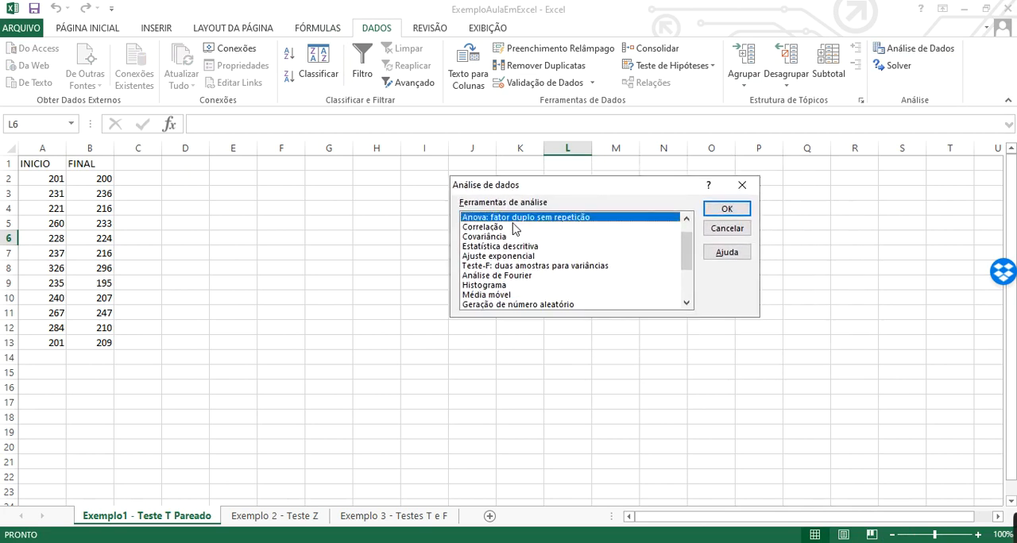
pyautogui.click(508, 247)
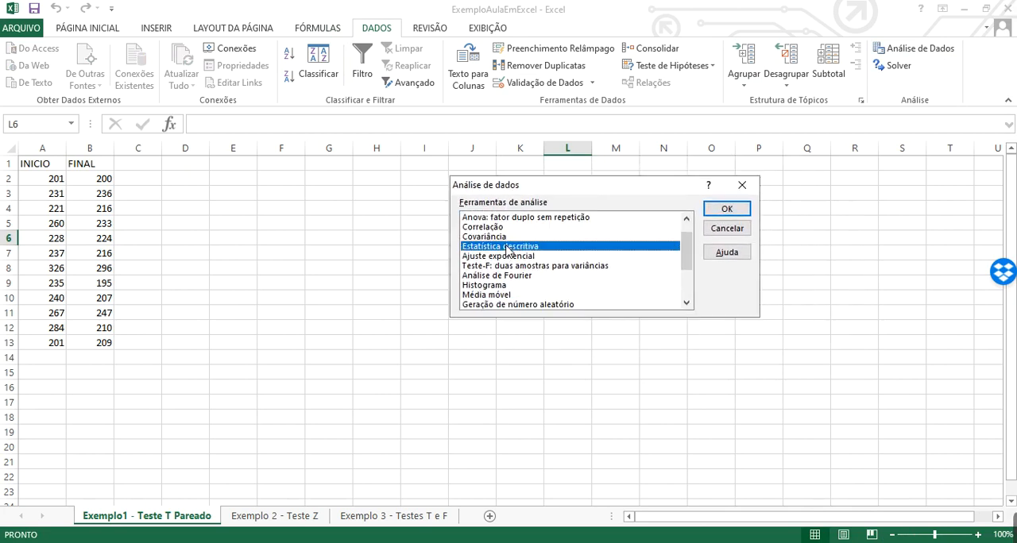
pyautogui.click(485, 286)
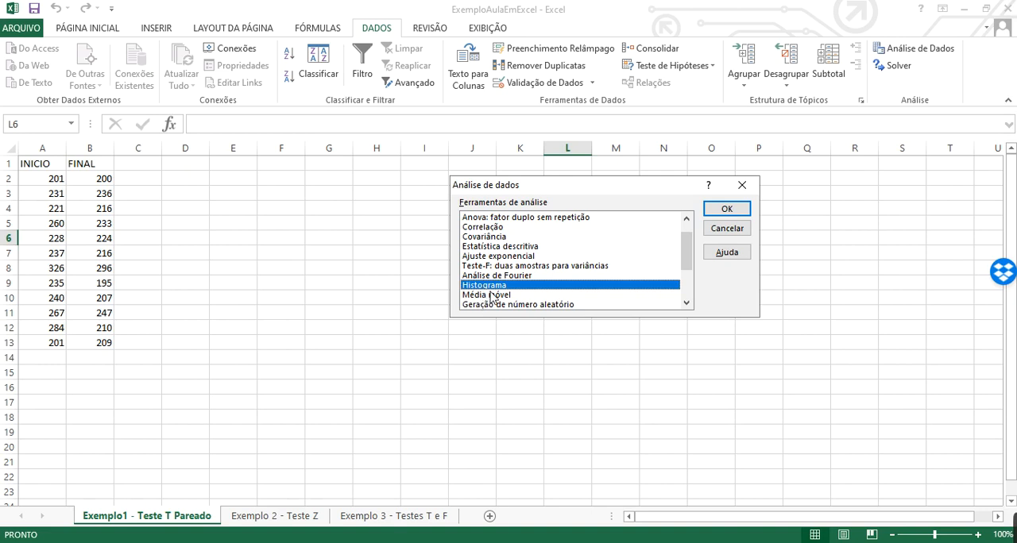
pyautogui.click(503, 227)
pyautogui.scroll(-3, 505, 260)
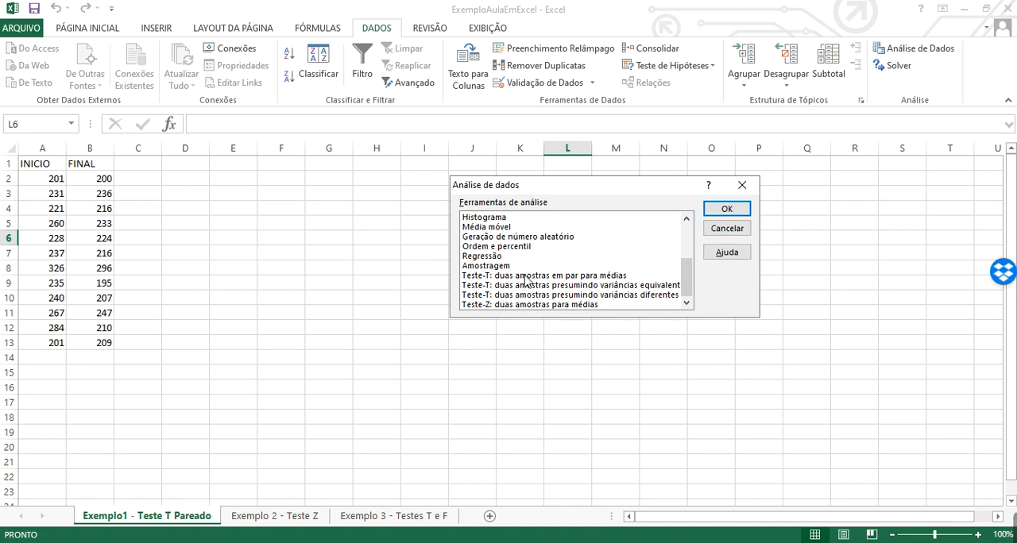
pyautogui.scroll(3, 508, 238)
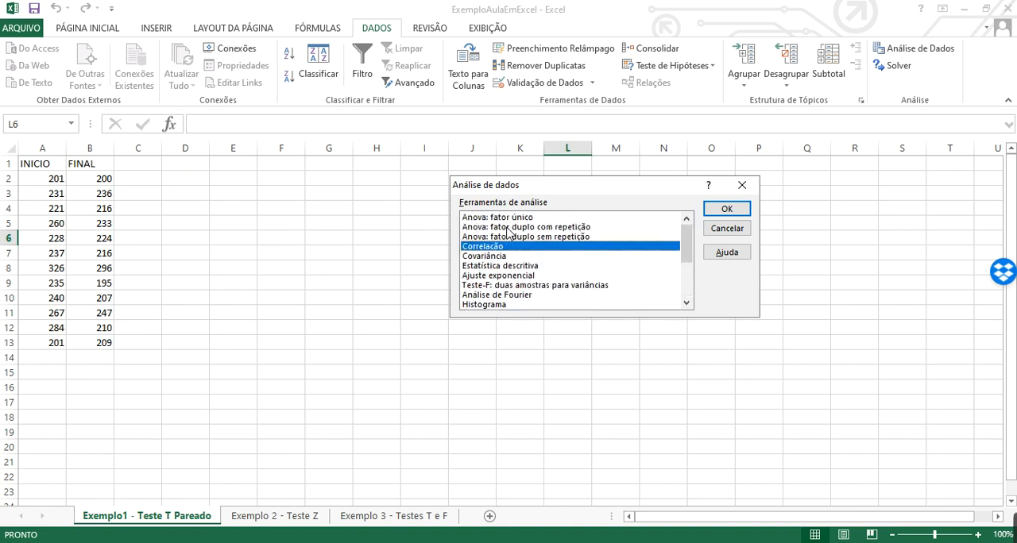
pyautogui.scroll(-3, 507, 250)
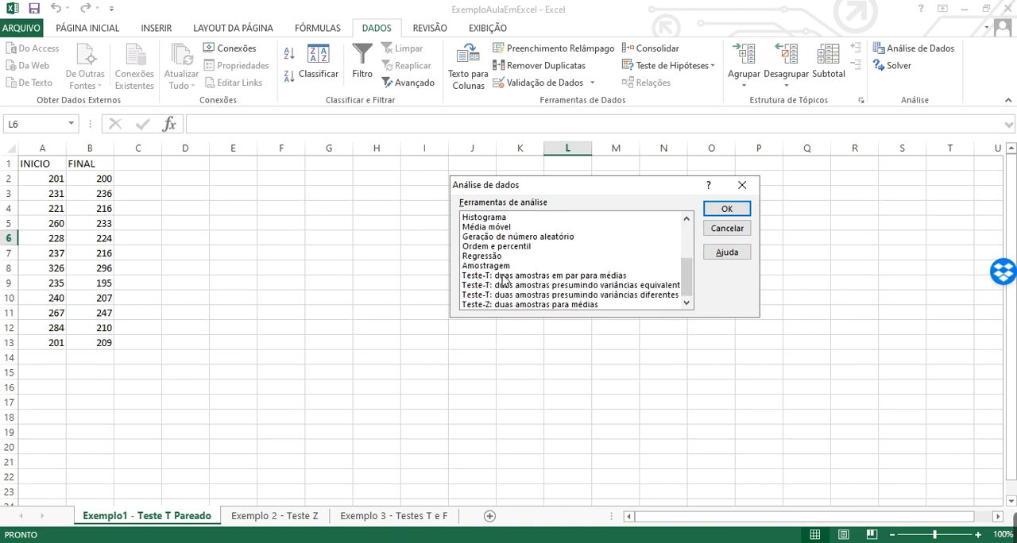
pyautogui.doubleClick(570, 276)
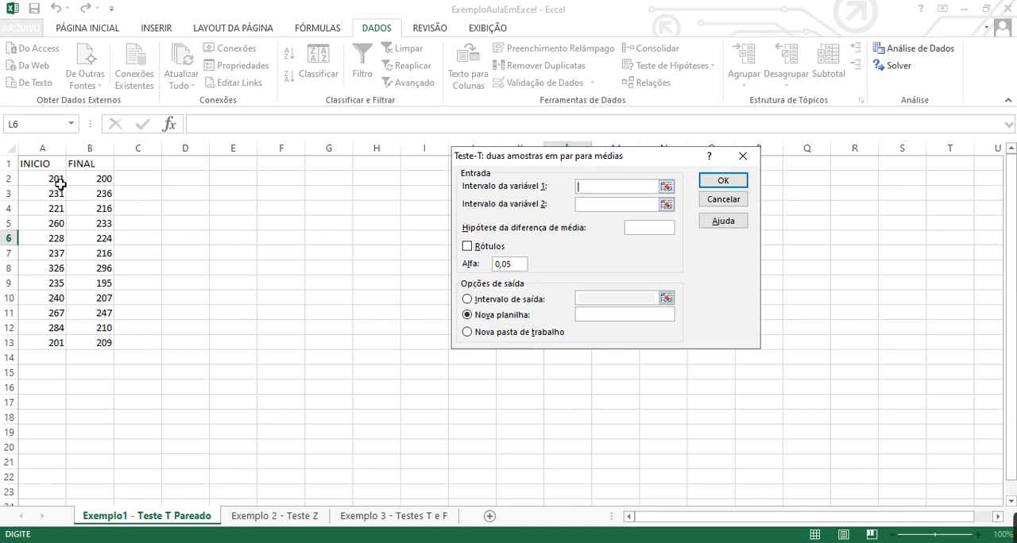
# Set variable 1 to A1:A13 and variable 2 to B1:B13, with Rótulos enabled and a hypothesized mean difference of 0
pyautogui.moveTo(38, 163); pyautogui.dragTo(36, 348)
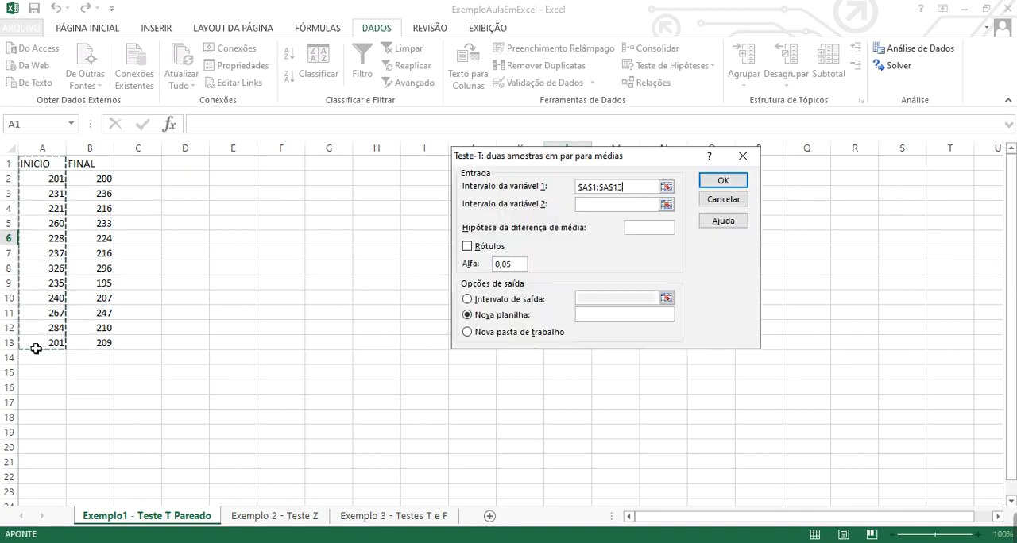
pyautogui.click(585, 204)
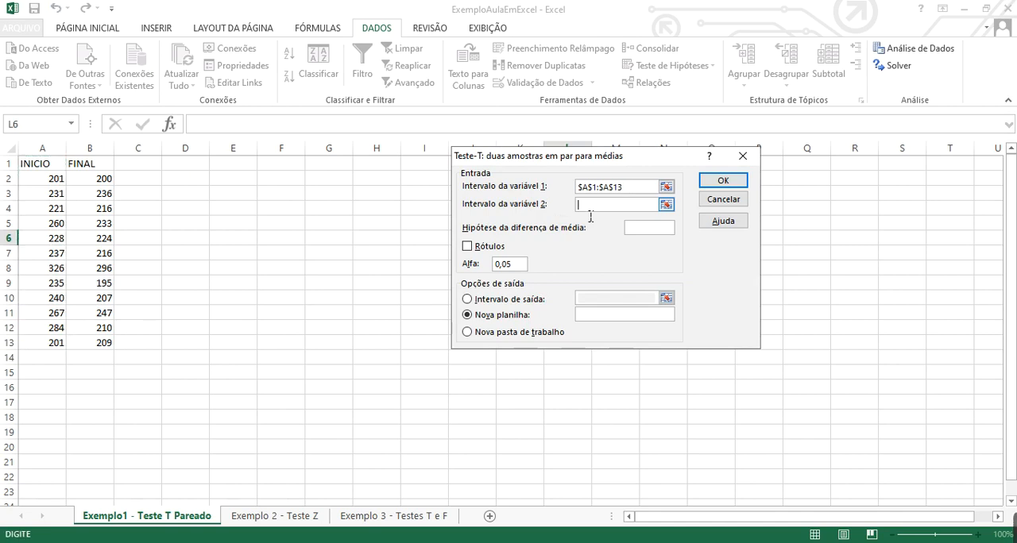
pyautogui.click(99, 166)
pyautogui.moveTo(101, 179); pyautogui.dragTo(87, 354)
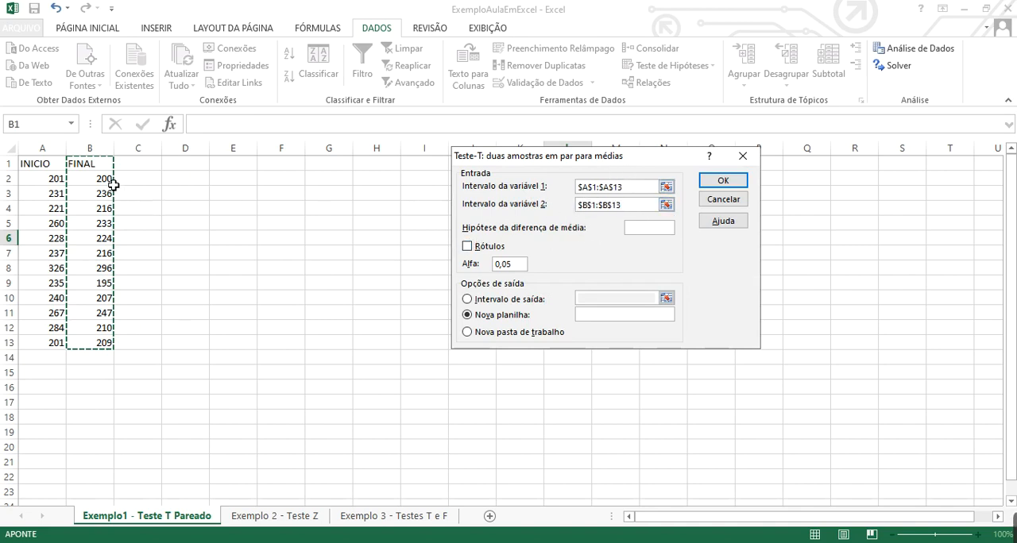
pyautogui.click(468, 247)
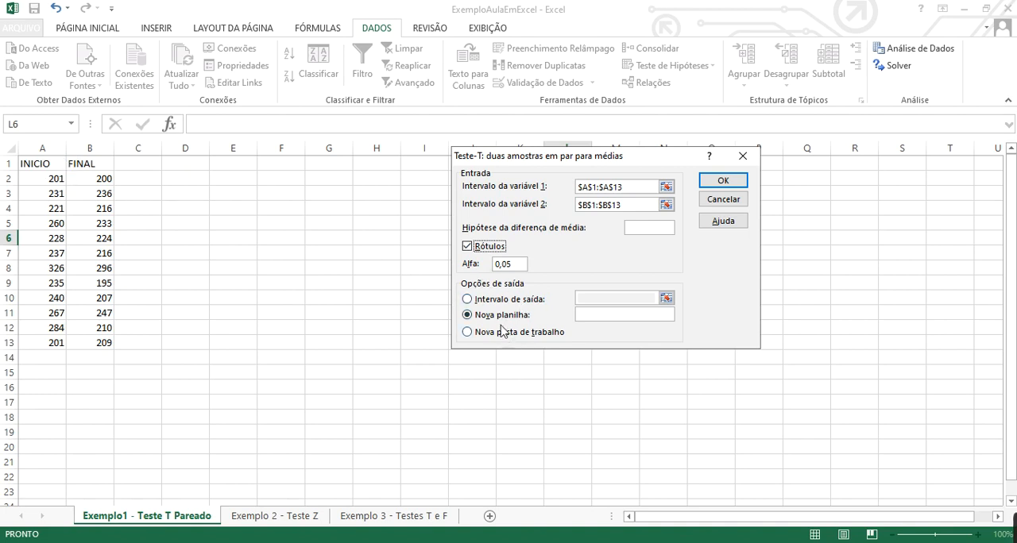
pyautogui.click(655, 231)
# Direct the output to cell D2 of the current sheet and run the paired t-test
pyautogui.click(467, 299)
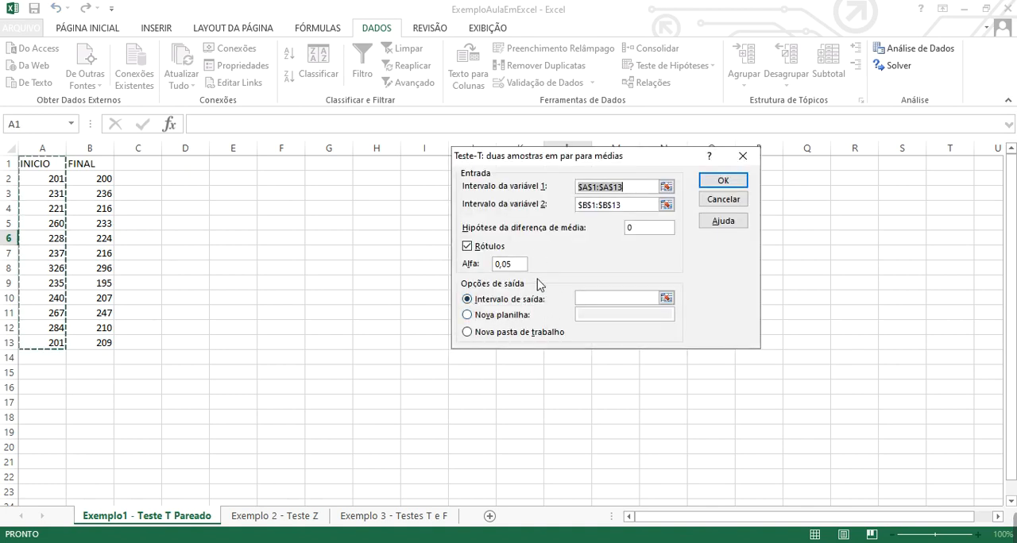
pyautogui.click(467, 316)
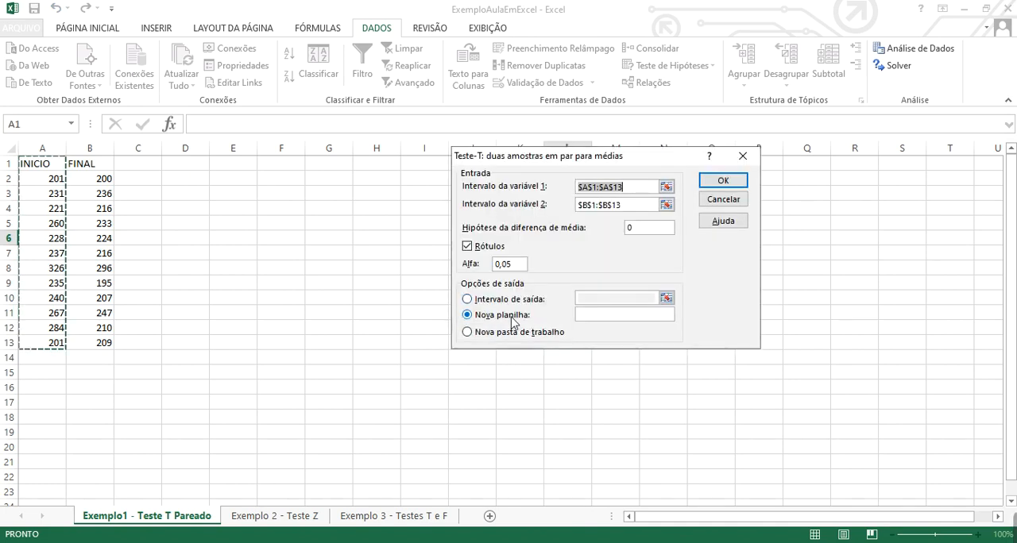
pyautogui.press('Escape')
pyautogui.click(472, 302)
pyautogui.click(595, 303)
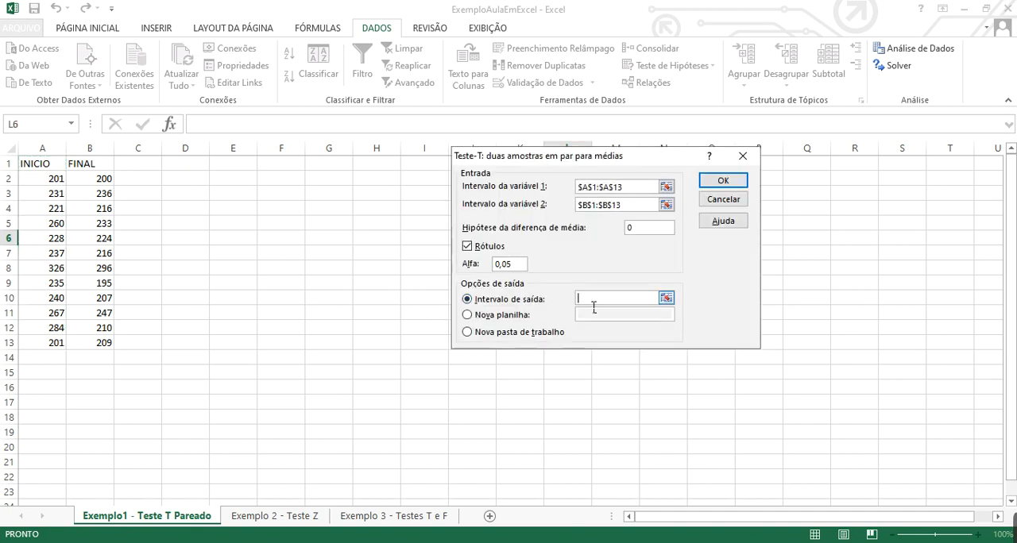
pyautogui.click(204, 184)
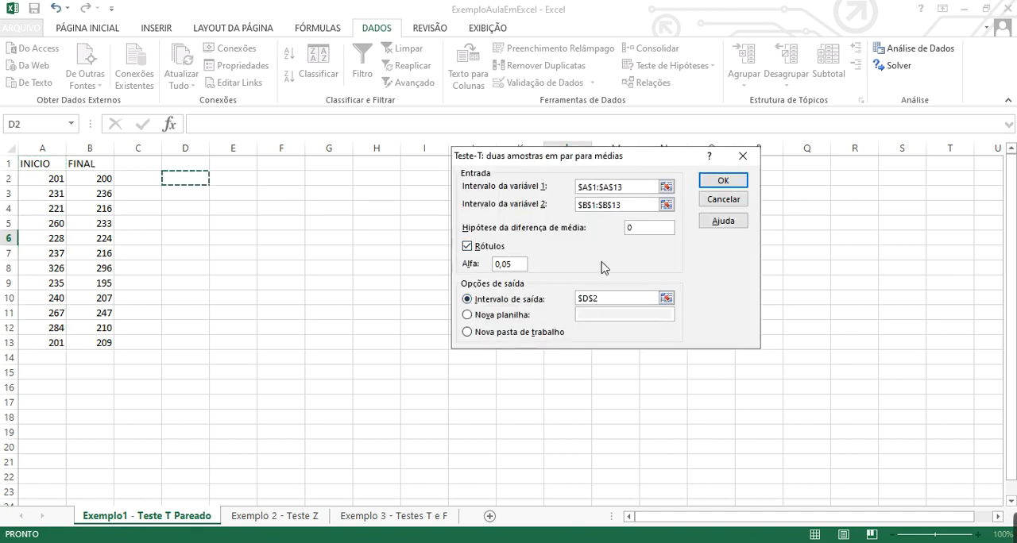
pyautogui.click(720, 186)
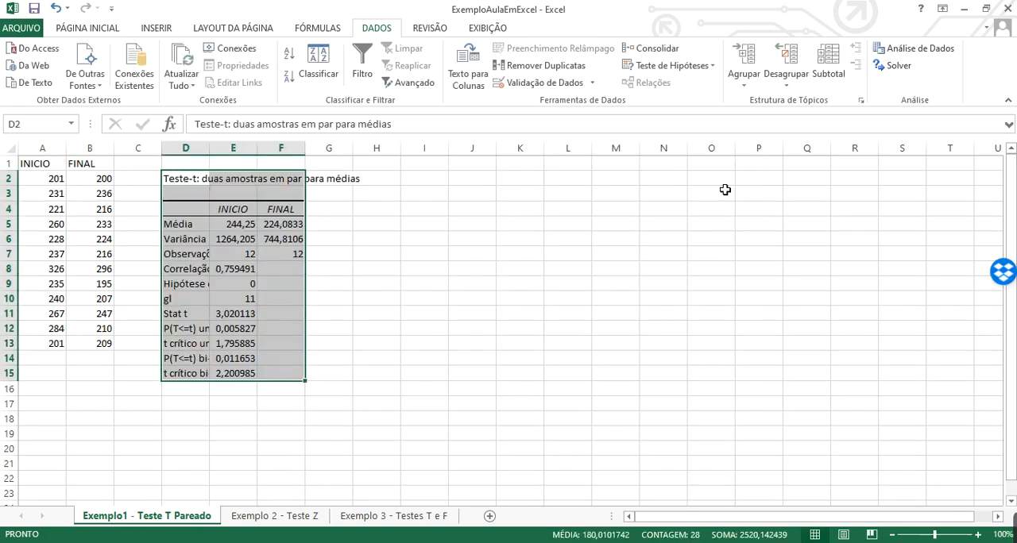
# Fit column D to its labels and widen column F of the t-test results table
pyautogui.doubleClick(210, 160)
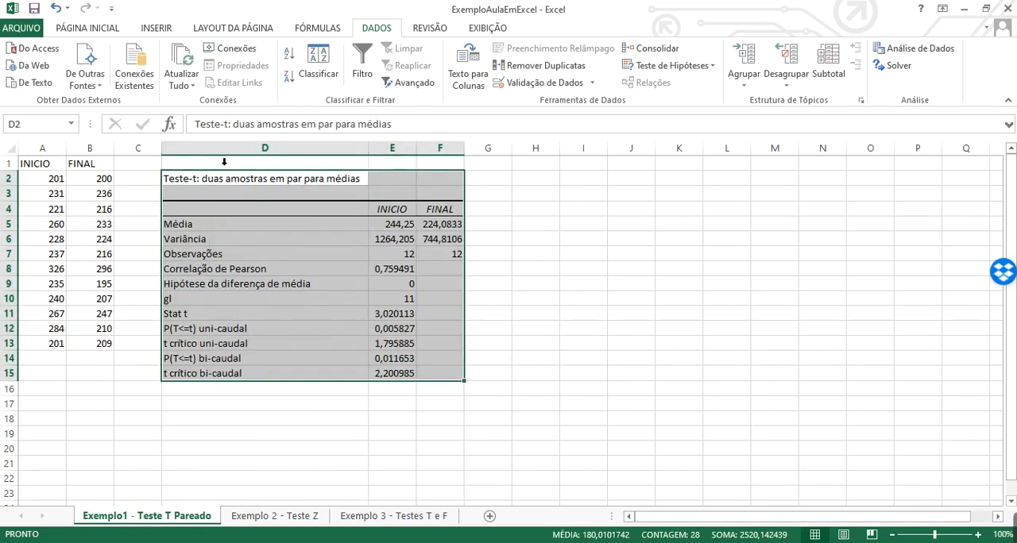
pyautogui.moveTo(471, 152); pyautogui.dragTo(482, 151)
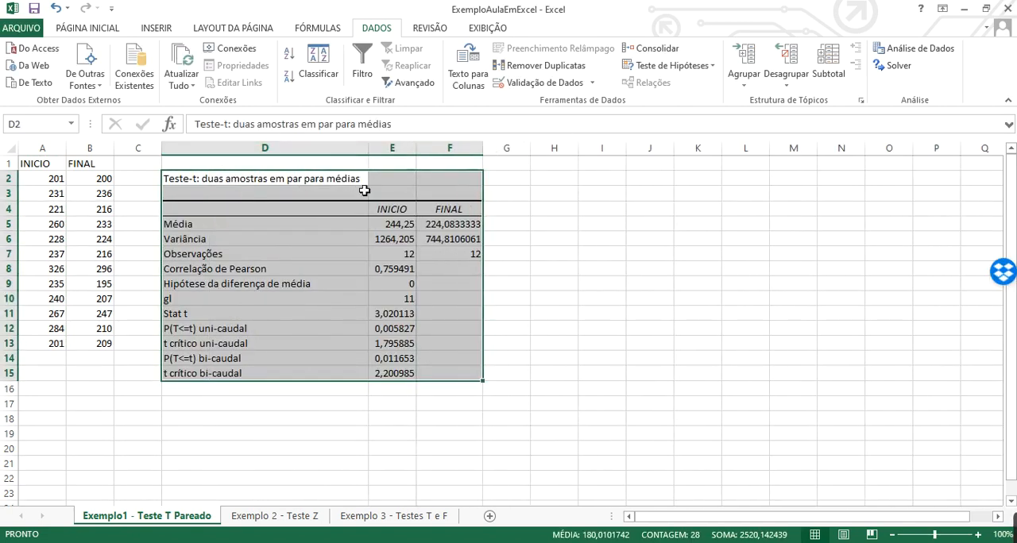
pyautogui.click(322, 288)
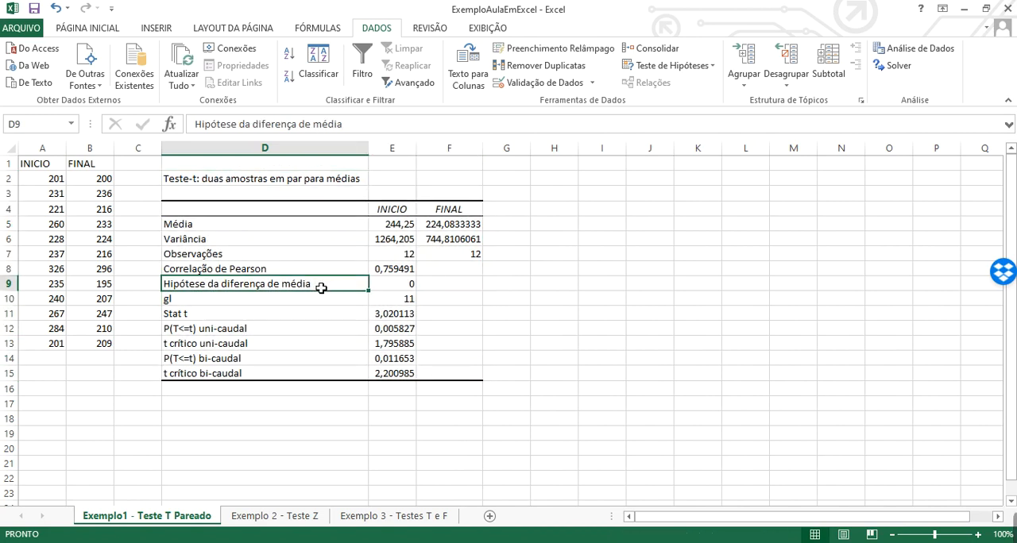
pyautogui.click(399, 223)
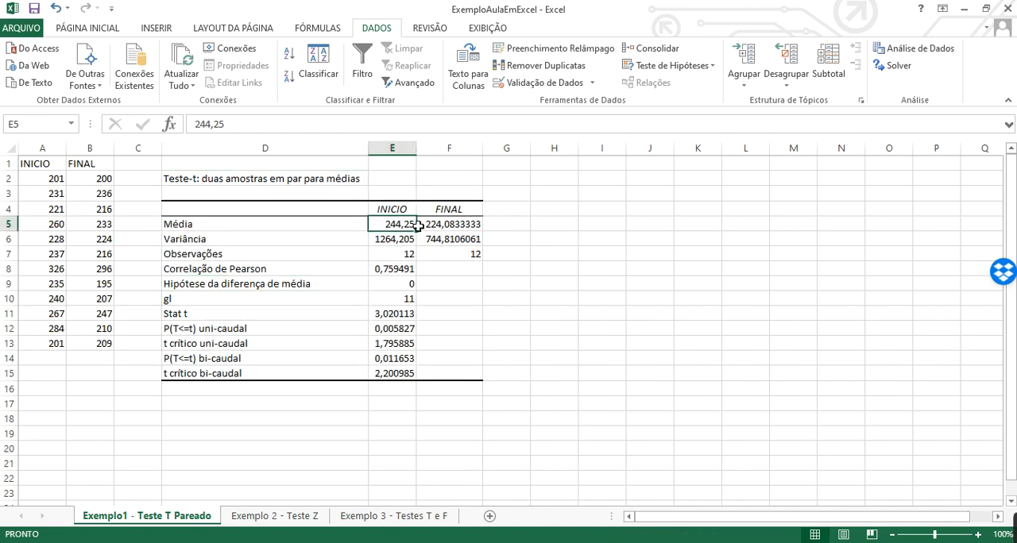
# Examine the means, variances, Pearson correlation, hypothesized difference, degrees of freedom and t statistic in the paired t-test results
pyautogui.click(474, 228)
pyautogui.click(397, 240)
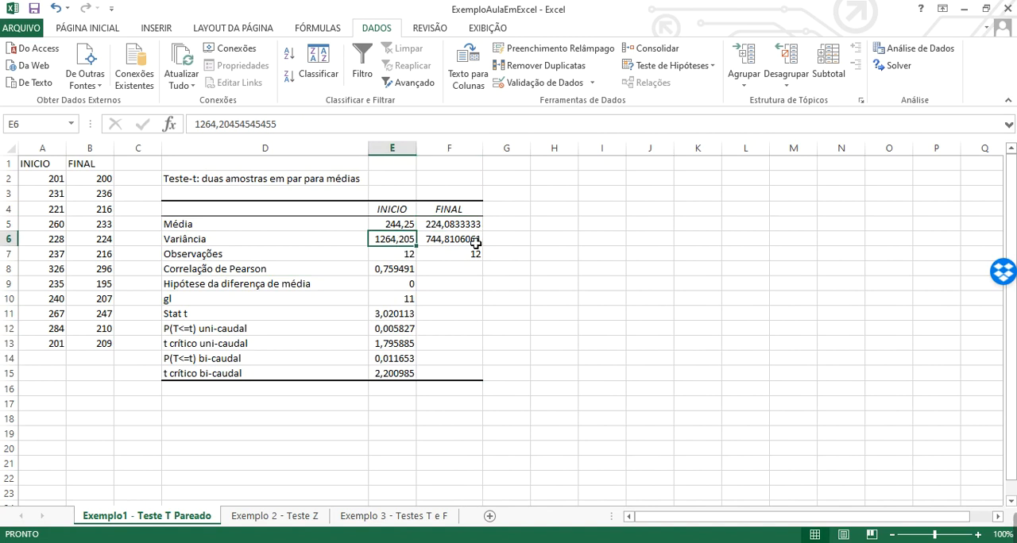
pyautogui.click(477, 243)
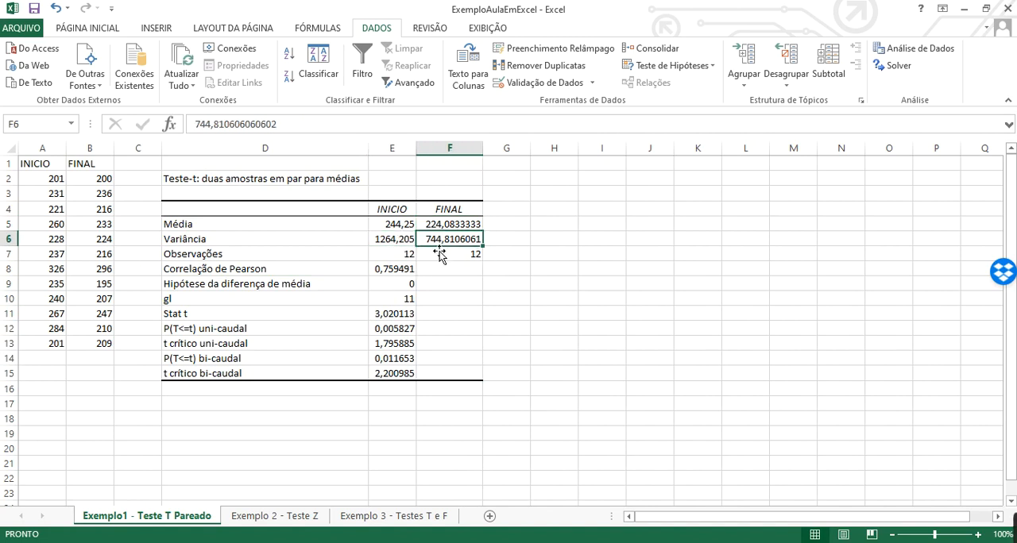
pyautogui.moveTo(211, 274); pyautogui.dragTo(374, 271)
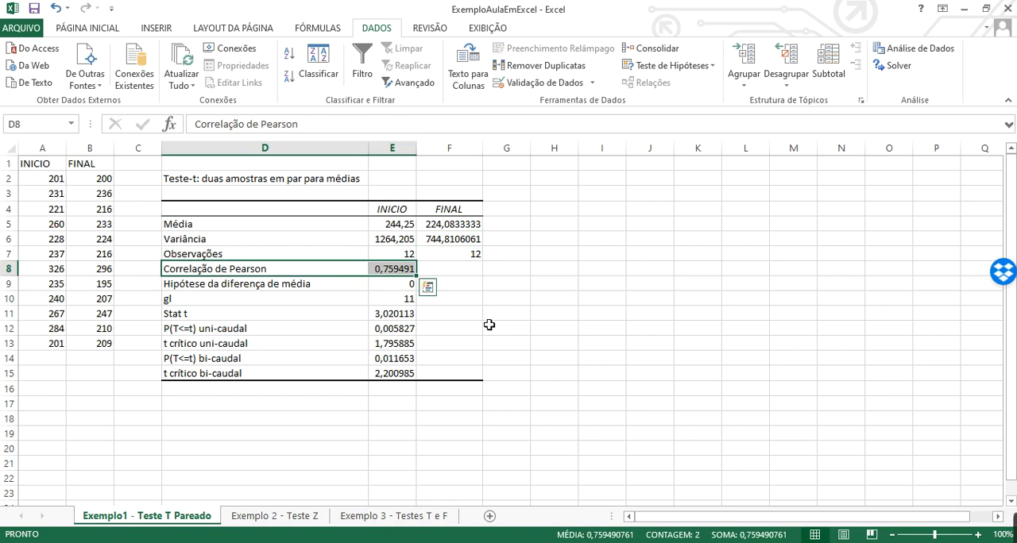
pyautogui.click(252, 289)
pyautogui.click(400, 288)
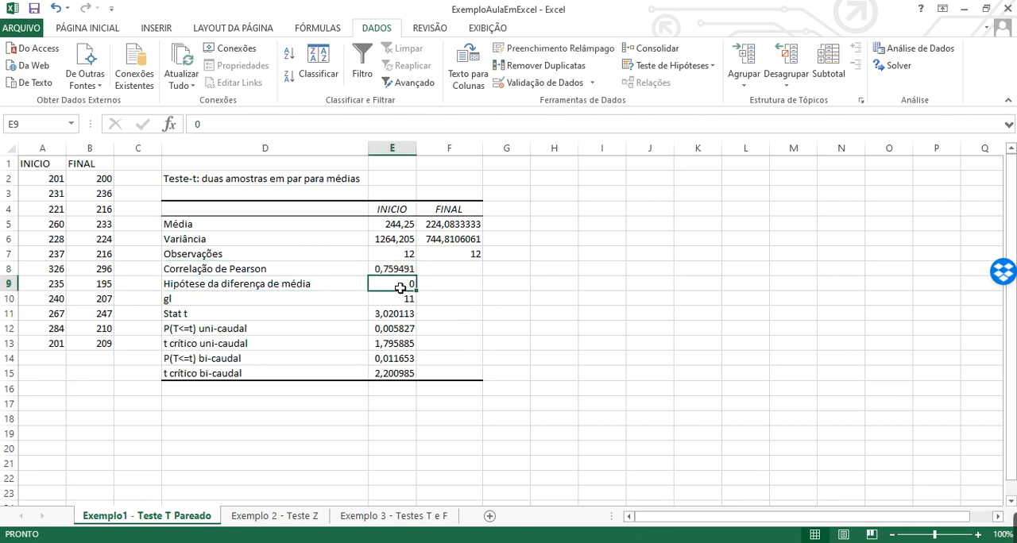
pyautogui.click(210, 299)
pyautogui.click(398, 303)
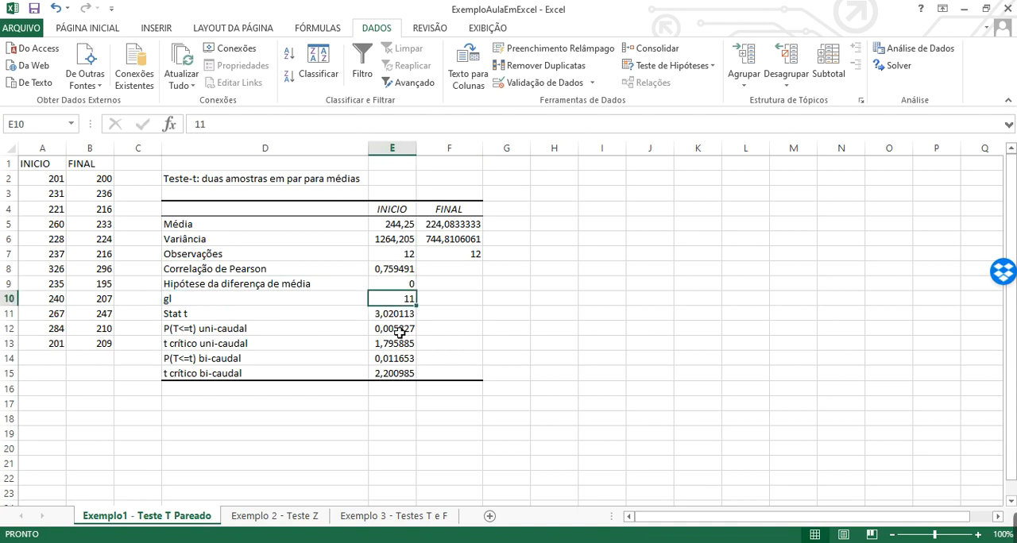
pyautogui.click(403, 321)
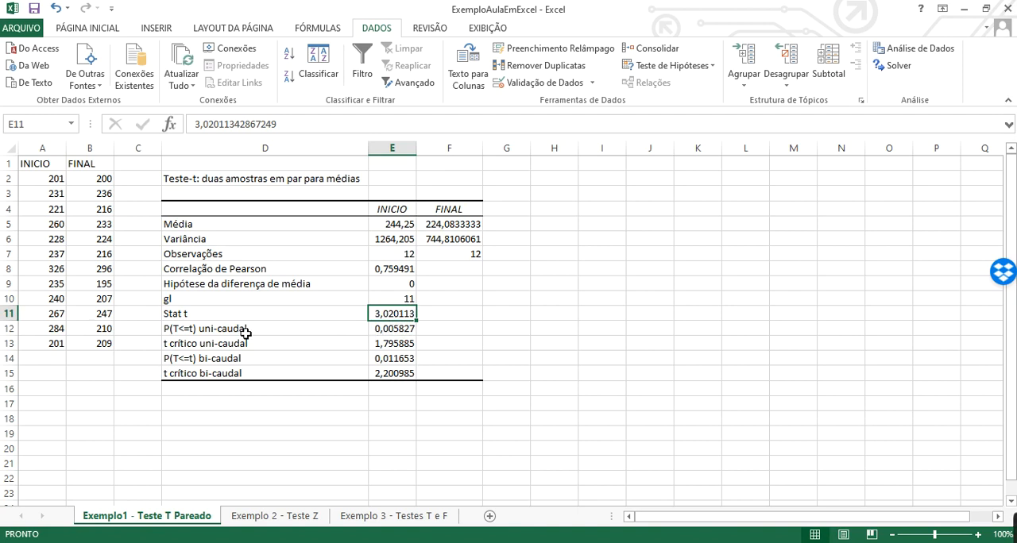
# Compare the one-tailed and two-tailed p-value and critical t rows of the results table
pyautogui.moveTo(246, 333); pyautogui.dragTo(390, 373)
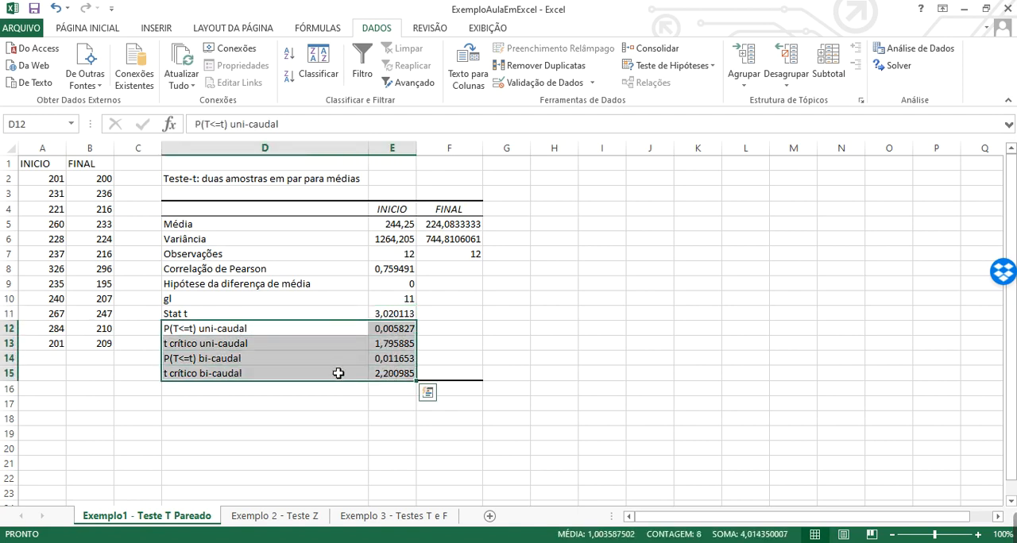
pyautogui.click(213, 346)
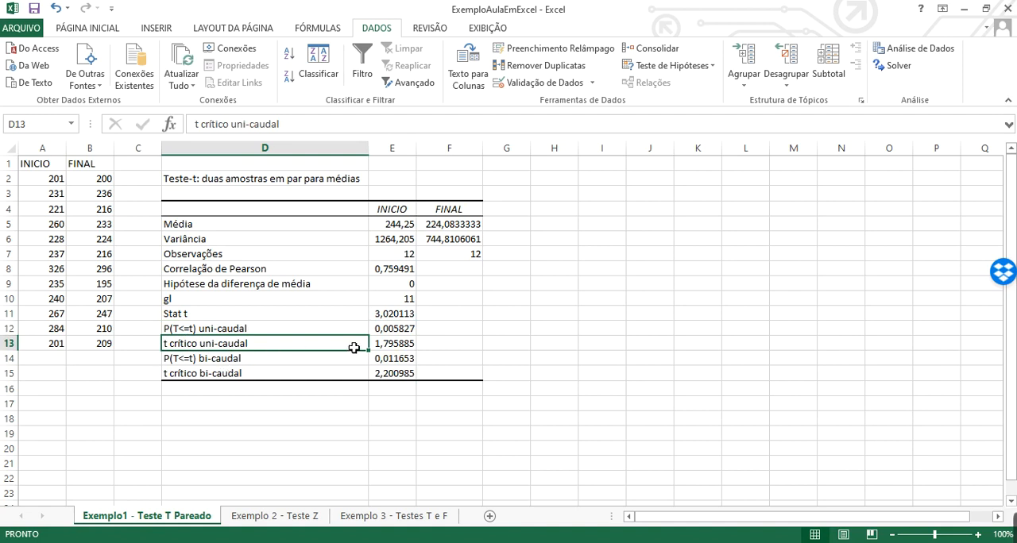
pyautogui.click(234, 377)
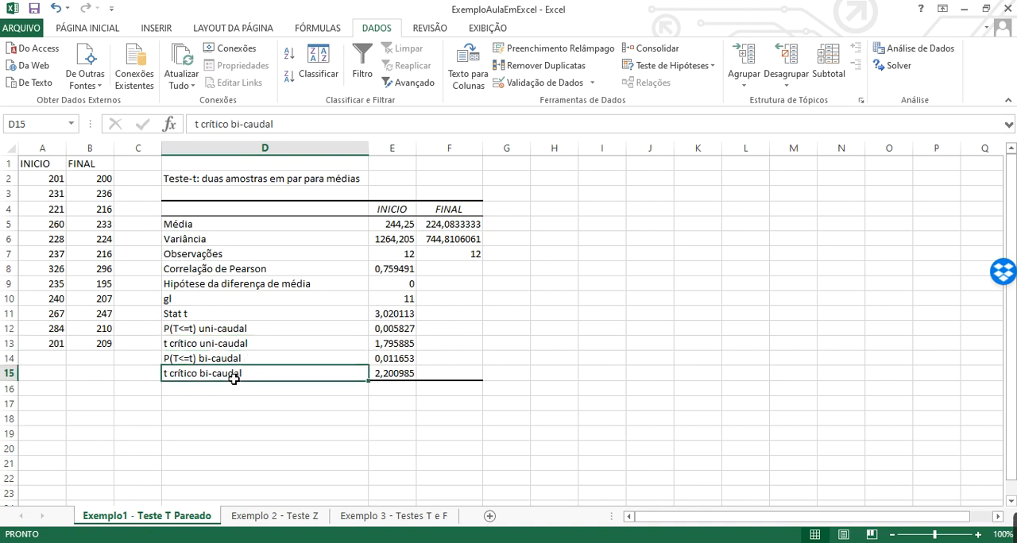
pyautogui.click(385, 379)
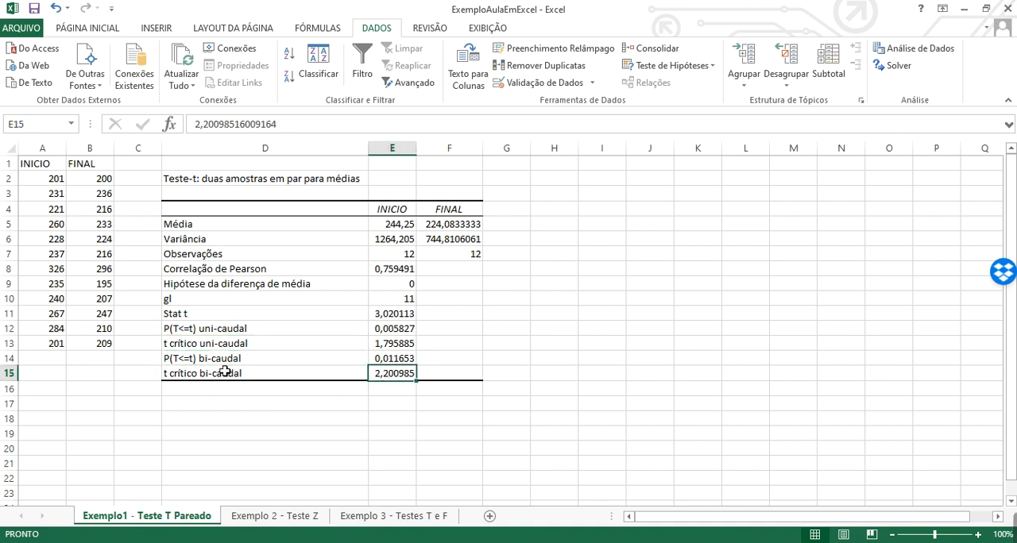
pyautogui.moveTo(216, 346); pyautogui.dragTo(384, 346)
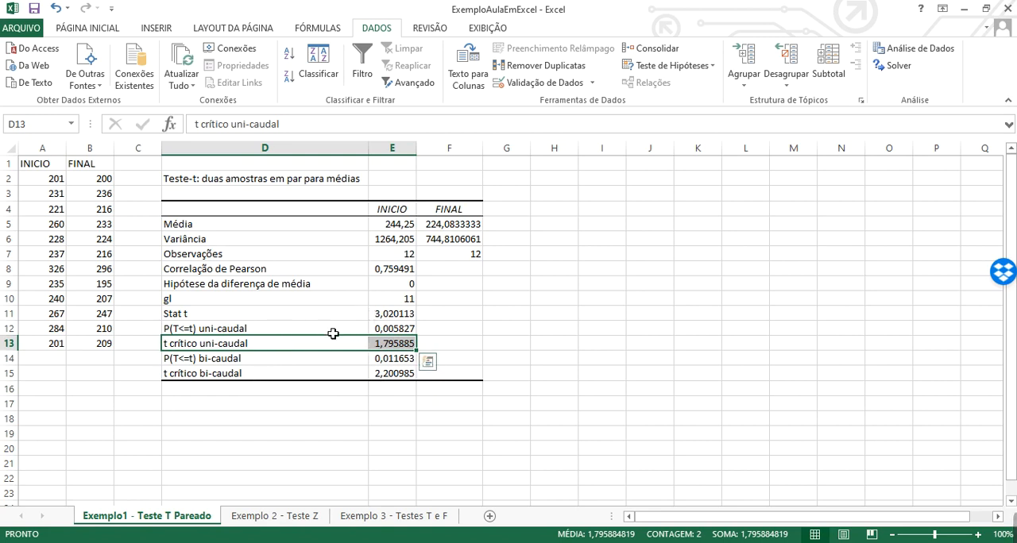
pyautogui.click(366, 375)
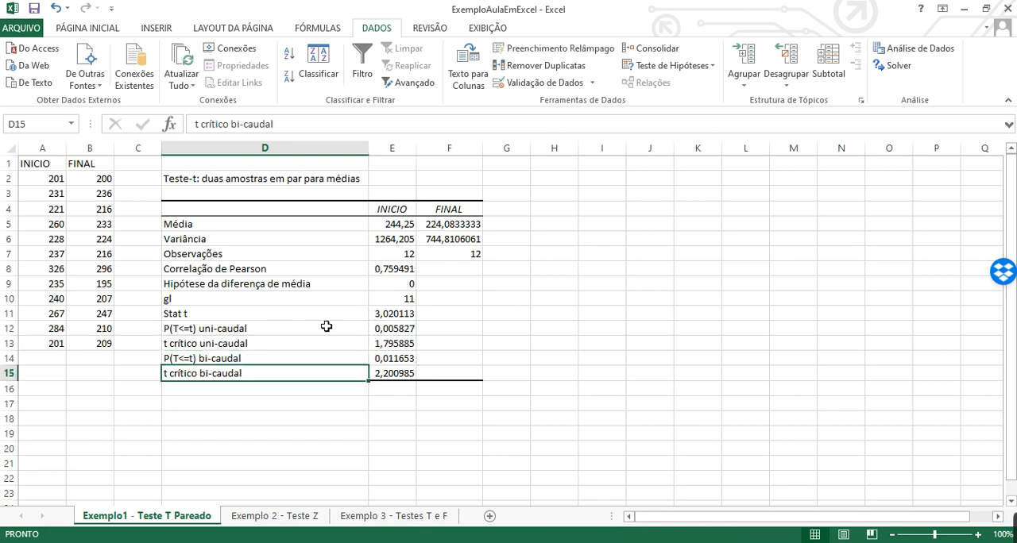
# Highlight the one-tailed p-value and critical t rows, D12:E13, with a yellow fill
pyautogui.click(215, 331)
pyautogui.moveTo(343, 336); pyautogui.dragTo(389, 344)
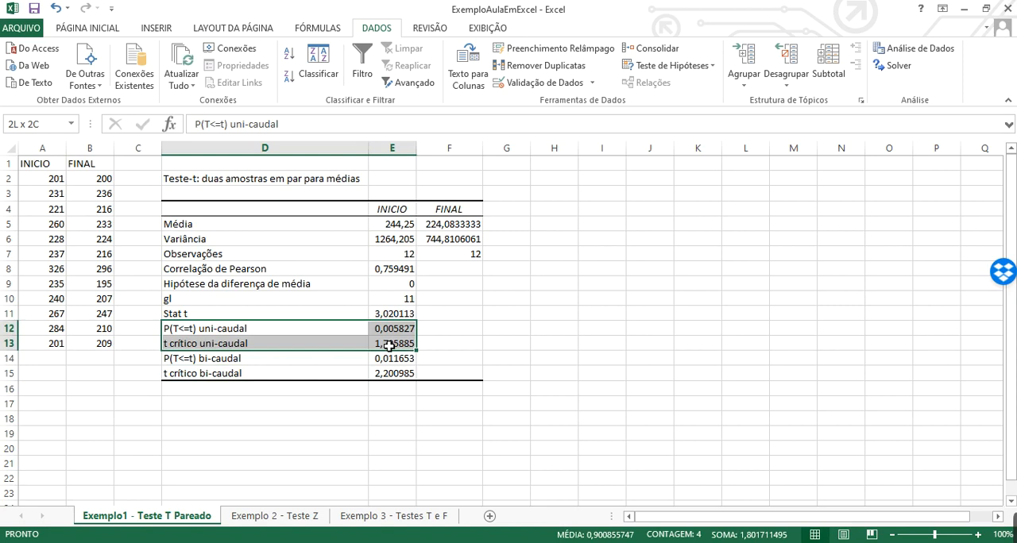
pyautogui.click(76, 30)
pyautogui.click(184, 78)
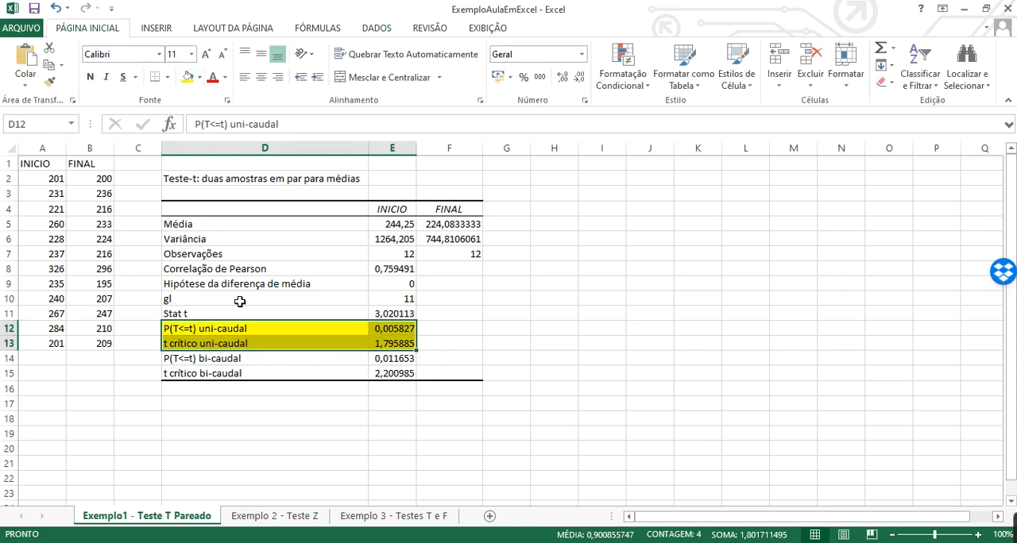
# Check the two-tailed and one-tailed critical t values and inspect the one-tailed p-value in E12 at full precision
pyautogui.click(388, 375)
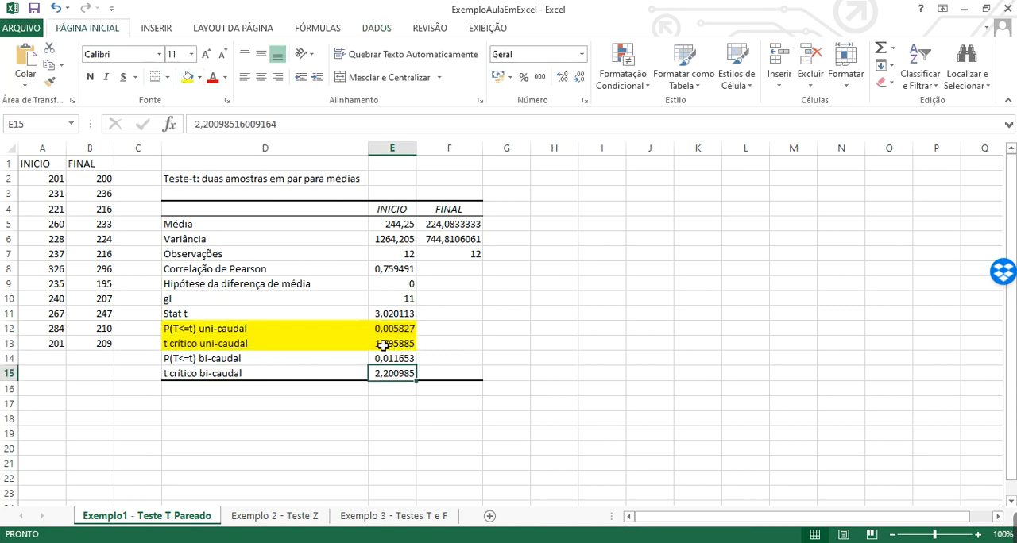
pyautogui.click(391, 347)
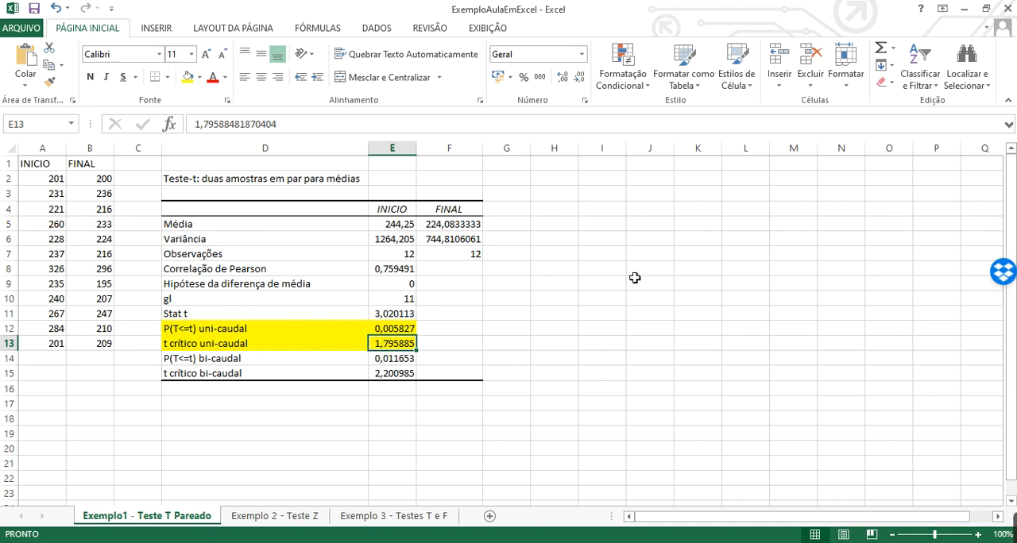
pyautogui.click(270, 334)
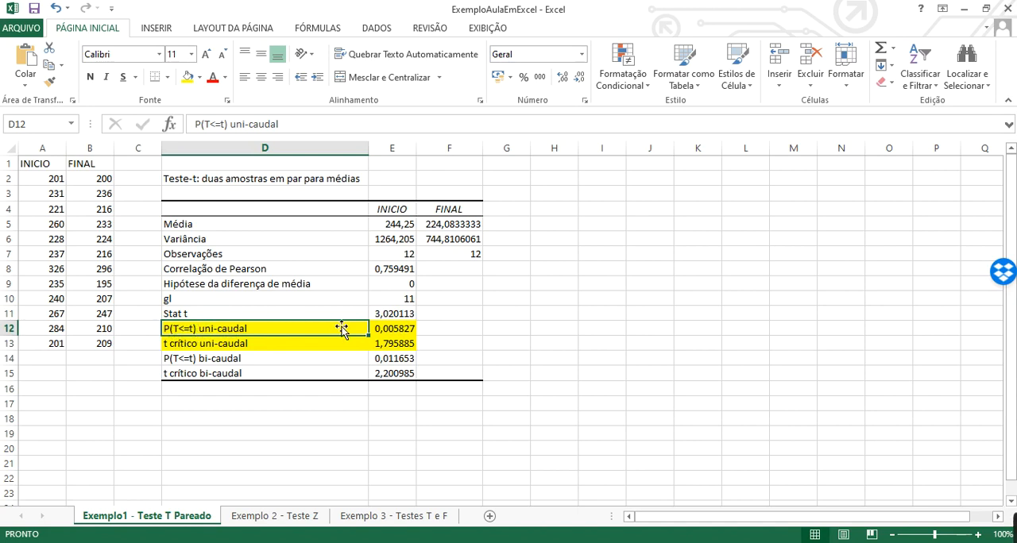
pyautogui.click(391, 334)
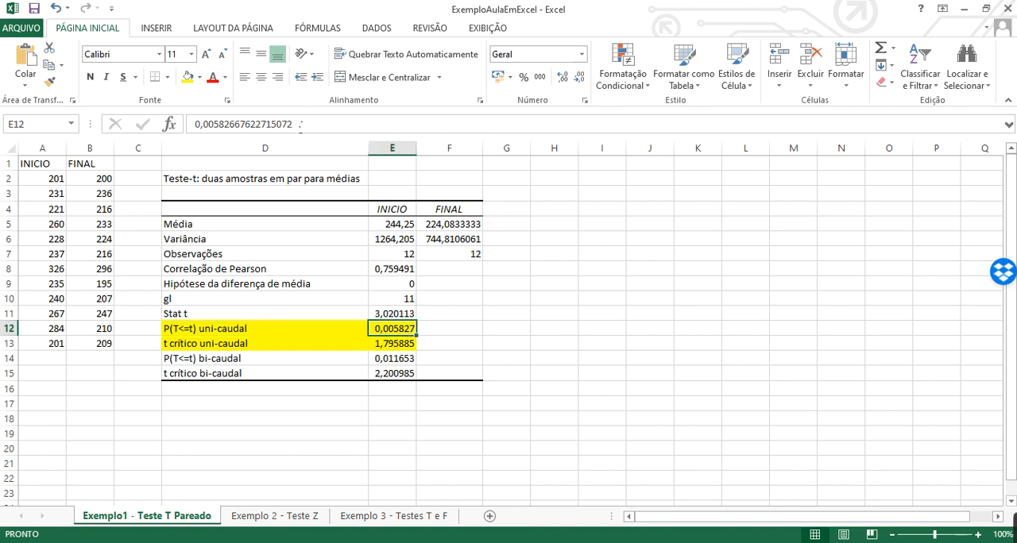
pyautogui.moveTo(298, 127); pyautogui.dragTo(192, 125)
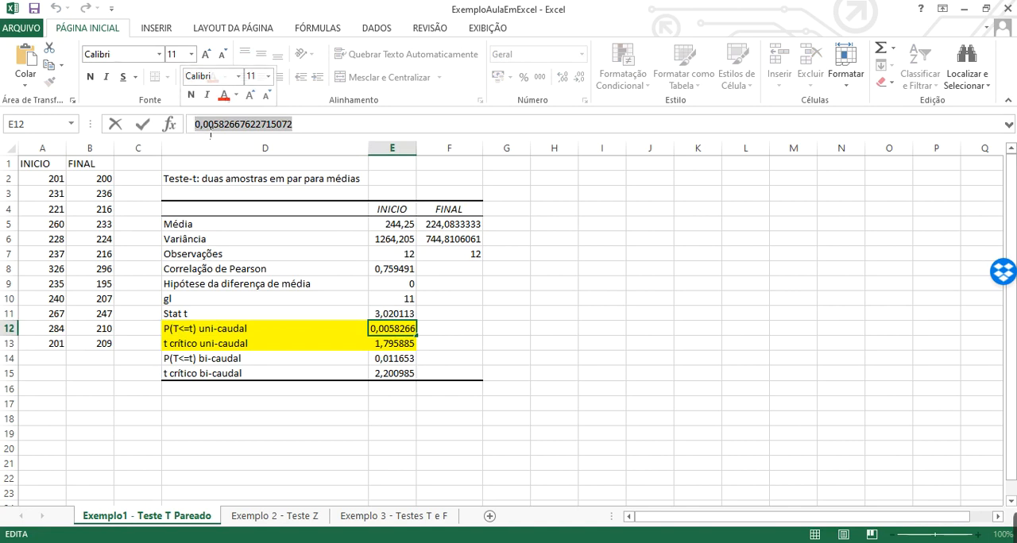
pyautogui.click(211, 129)
pyautogui.moveTo(201, 128); pyautogui.dragTo(294, 128)
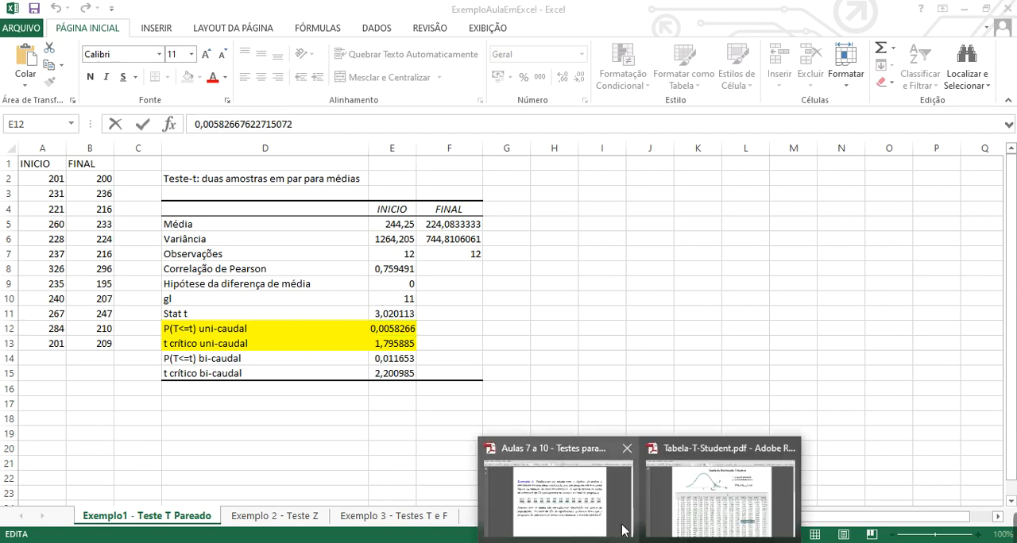
# Switch to Adobe Reader and examine the p-value expression on page 13 of the lecture slides, along with the T-Student distribution table
pyautogui.click(556, 486)
pyautogui.scroll(-5, 561, 358)
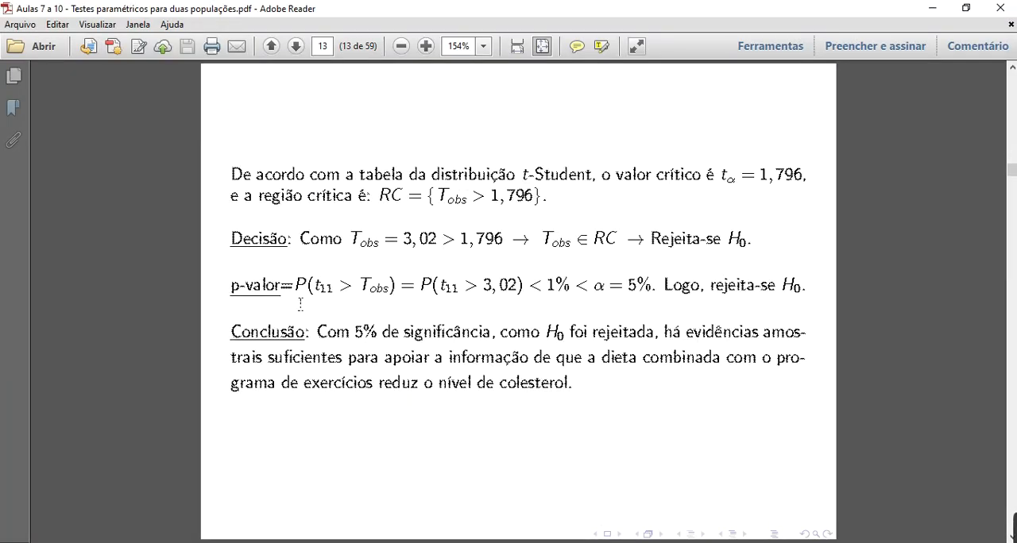
pyautogui.moveTo(308, 290); pyautogui.dragTo(509, 288)
pyautogui.click(436, 287)
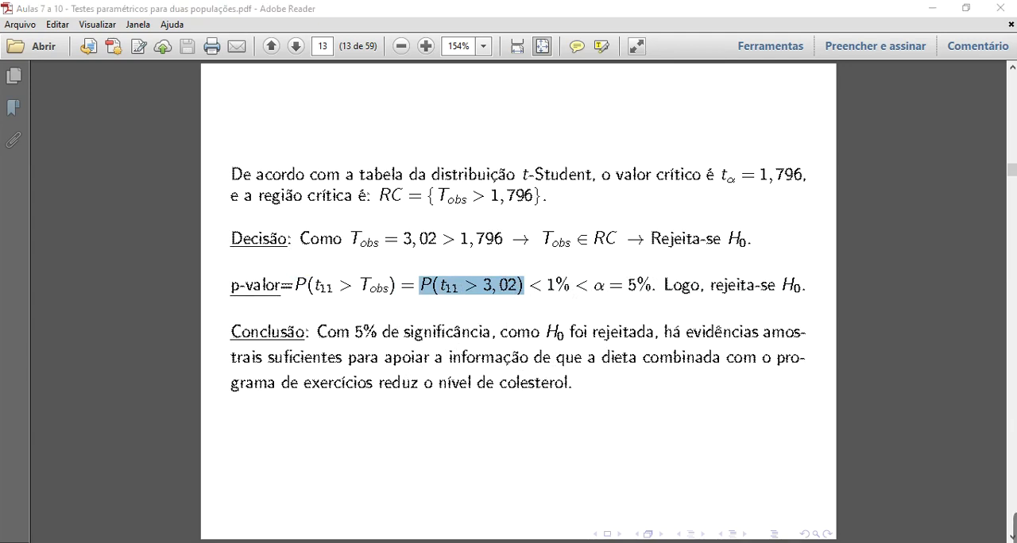
pyautogui.moveTo(615, 540)
pyautogui.click(712, 501)
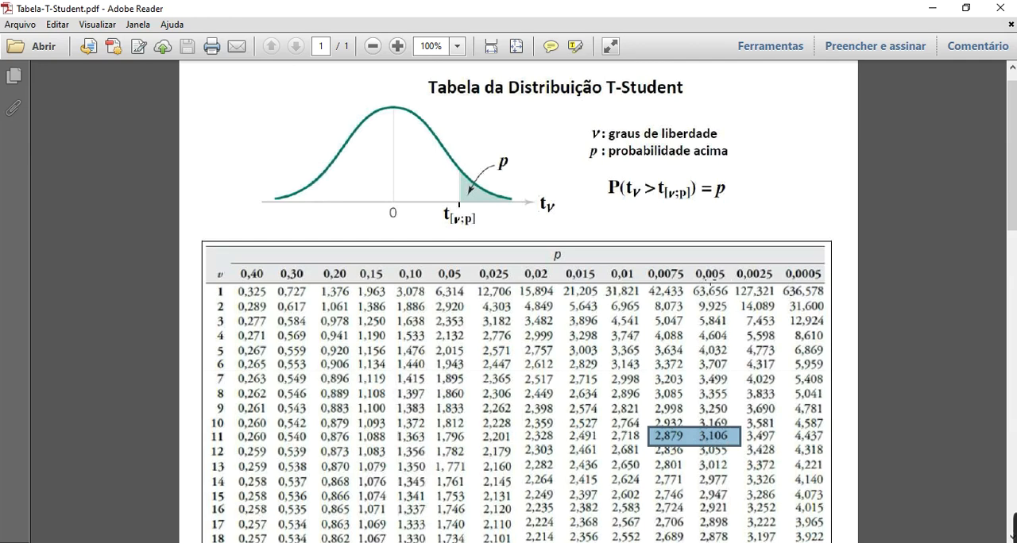
# Switch back to Excel and review the one-tailed p-value and the FINAL data in B2:B13
pyautogui.hotkey('alt', 'Tab')
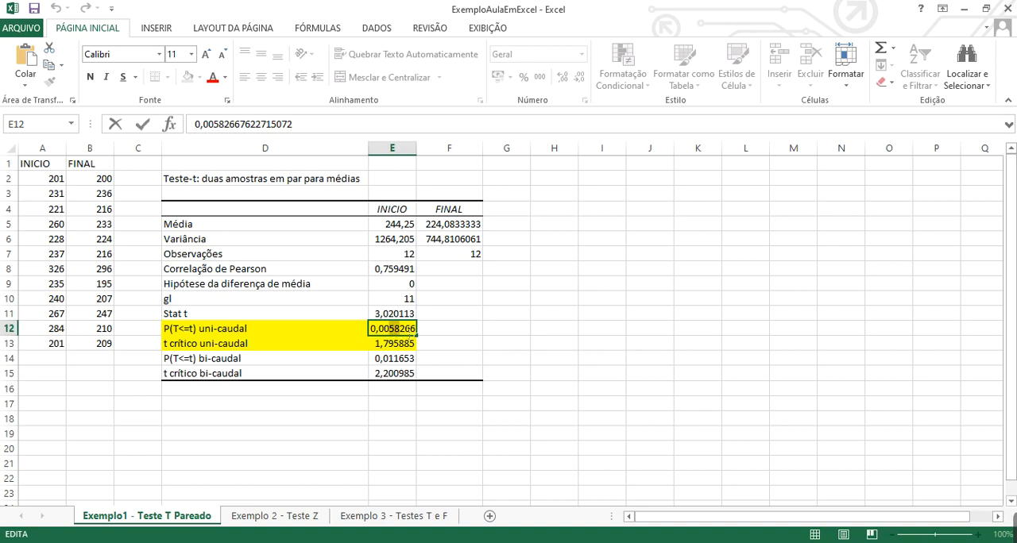
pyautogui.doubleClick(396, 332)
pyautogui.click(442, 348)
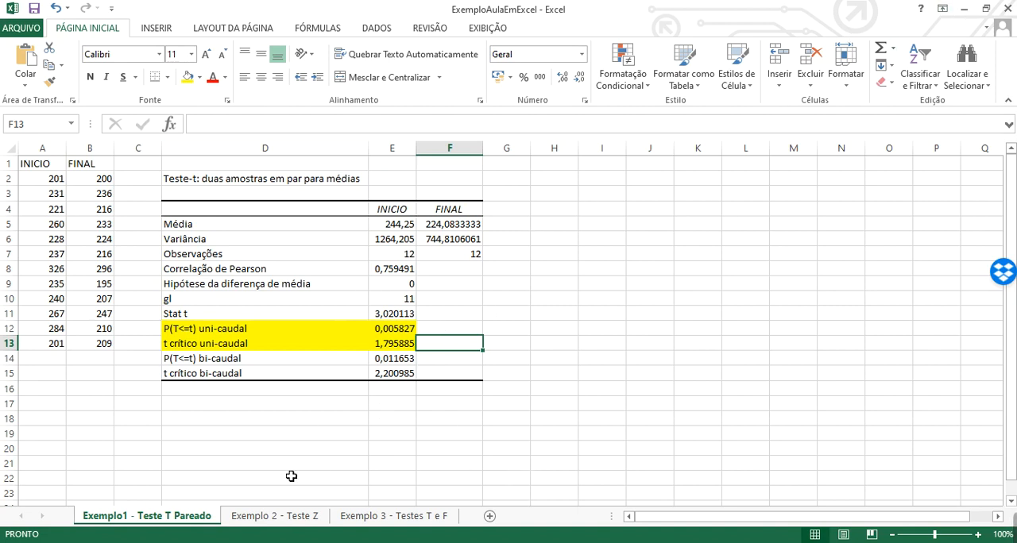
pyautogui.moveTo(107, 180); pyautogui.dragTo(107, 194)
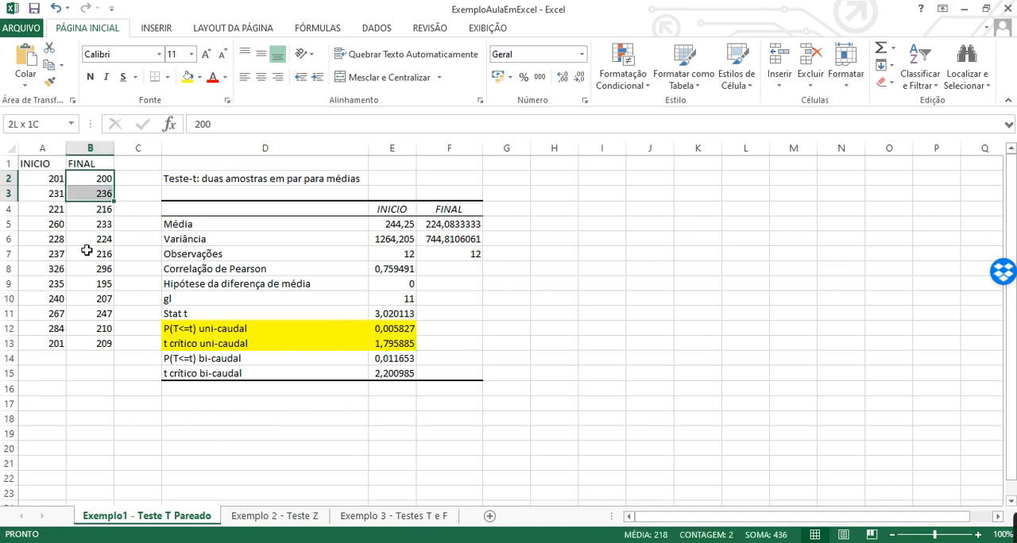
pyautogui.moveTo(86, 250); pyautogui.dragTo(95, 342)
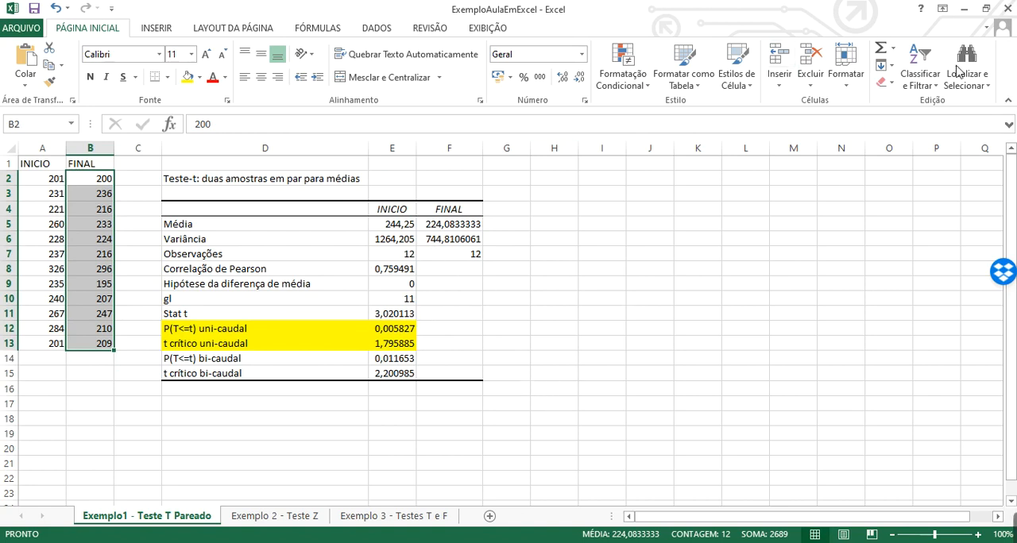
pyautogui.click(371, 26)
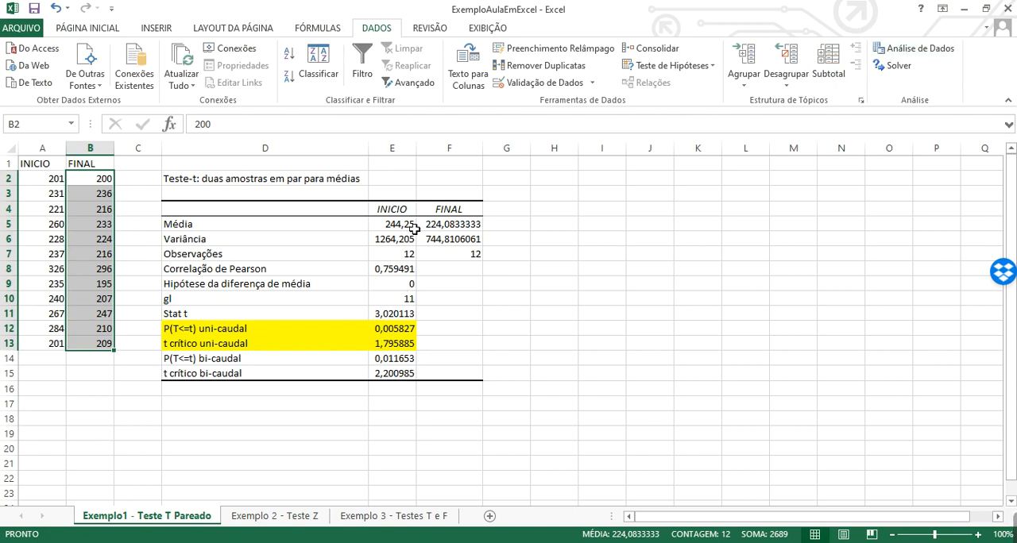
# Review the one-tailed p-value in E12 against the two-tailed p-value in E14
pyautogui.click(391, 330)
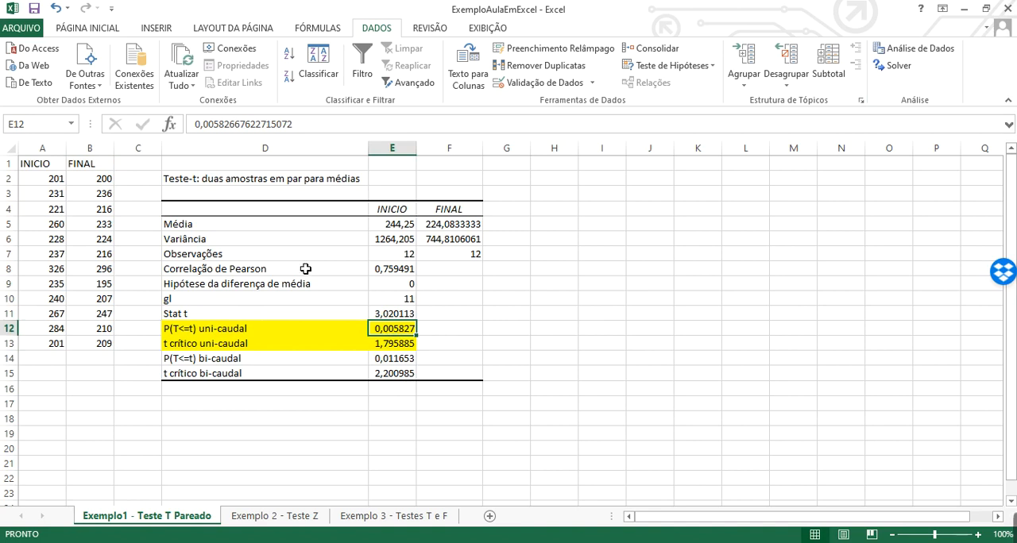
pyautogui.moveTo(230, 329); pyautogui.dragTo(397, 332)
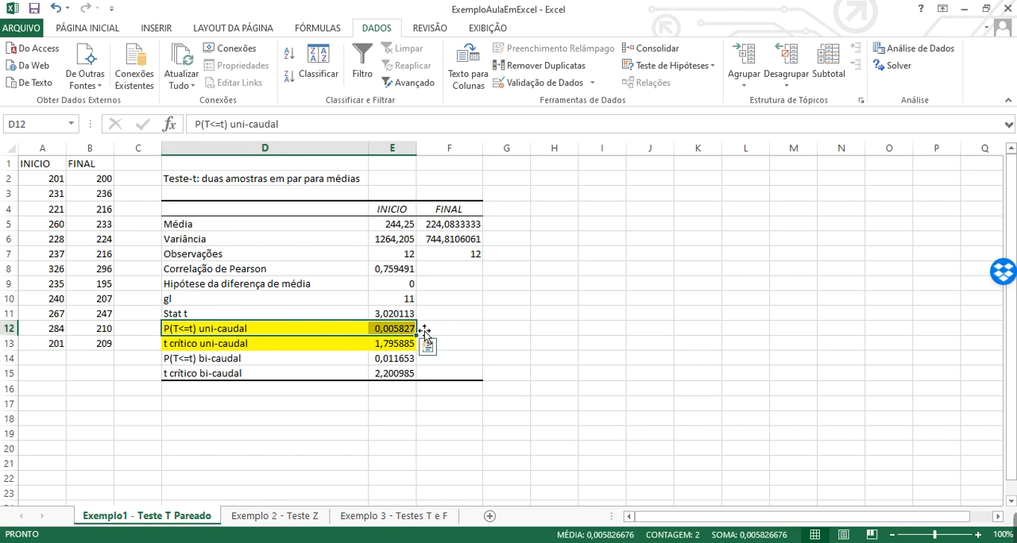
pyautogui.click(399, 331)
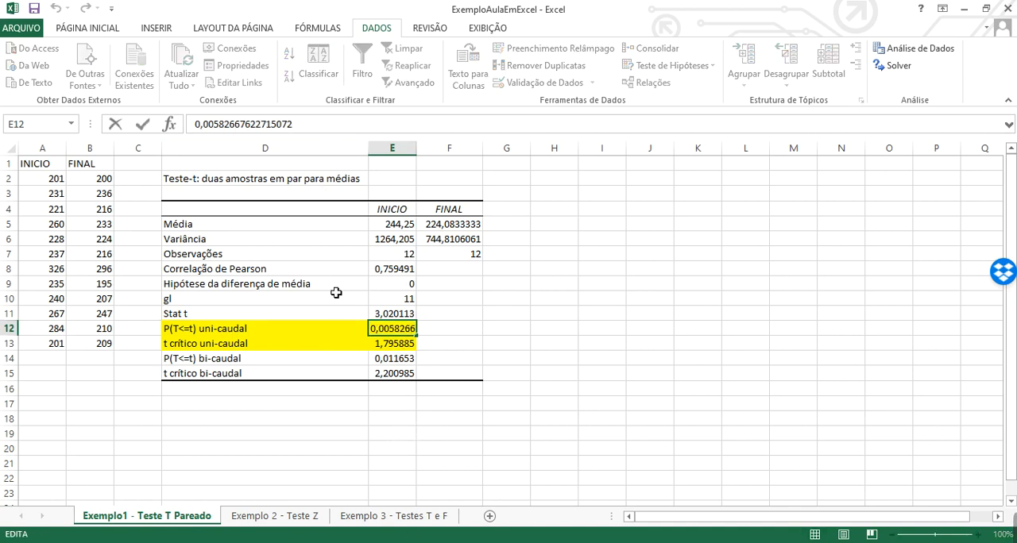
pyautogui.click(407, 358)
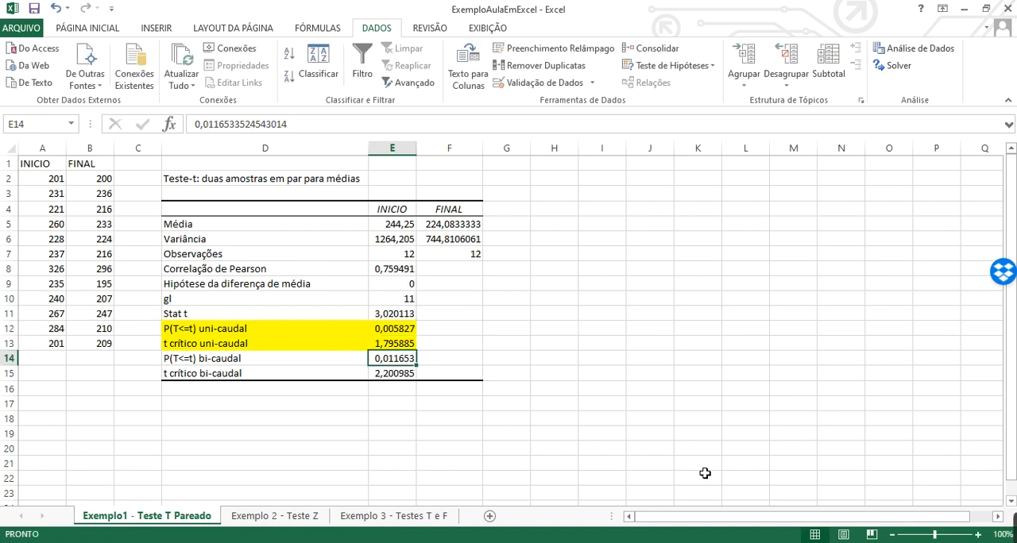
# Switch to the lecture slides in Adobe Reader and review the Exemplo 1 Excel output and the Exercício 1 SAT problem
pyautogui.moveTo(640, 542)
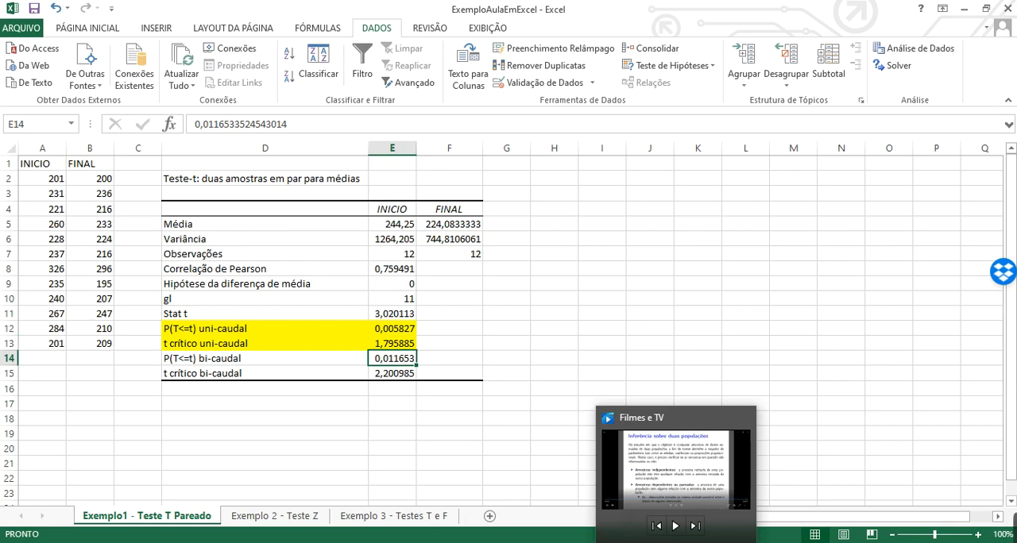
pyautogui.click(561, 492)
pyautogui.scroll(5, 525, 402)
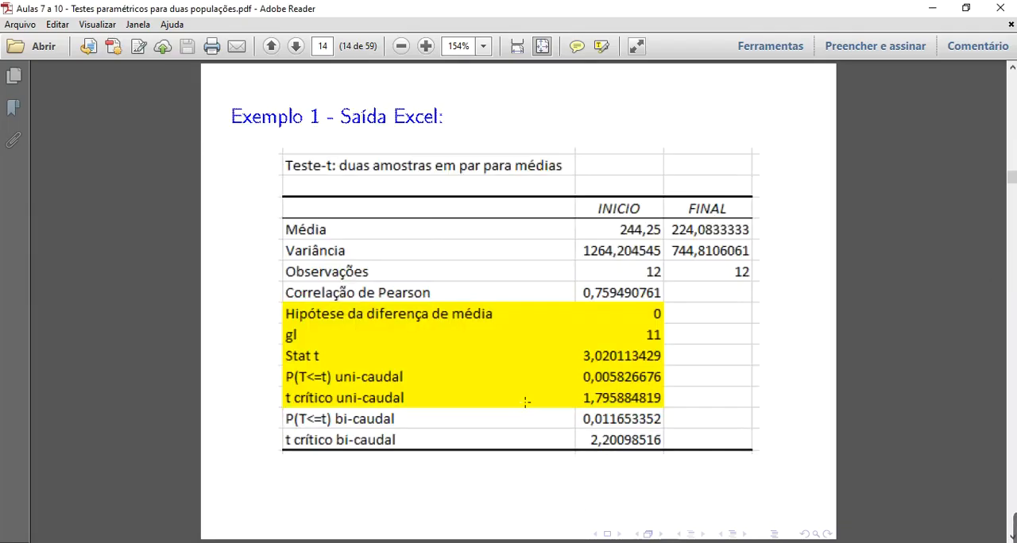
pyautogui.scroll(-2, 525, 402)
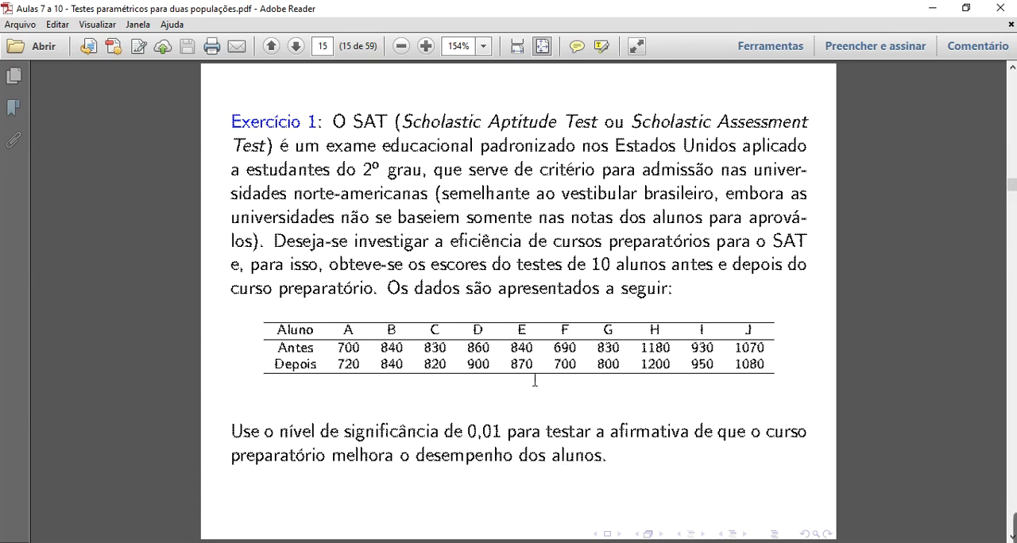
pyautogui.moveTo(1014, 524)
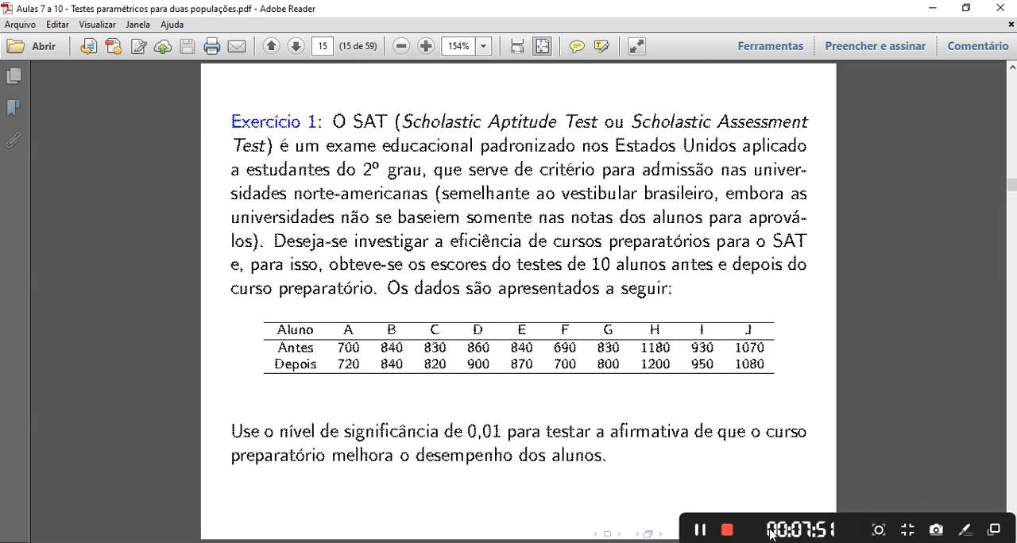